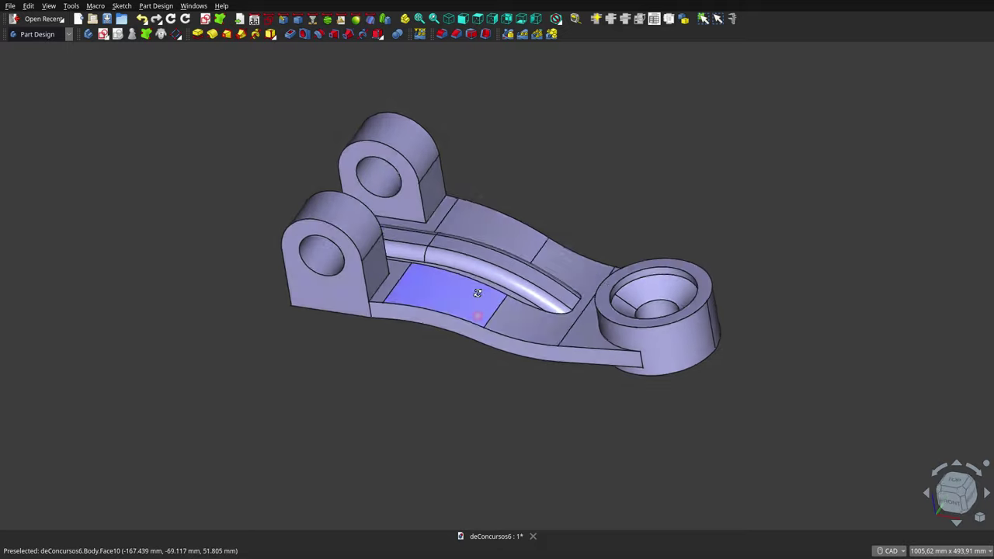
# Step: Orbit the braced arm to view it from below, from the right side, and from above
pyautogui.moveTo(477, 289)
pyautogui.mouseDown(button='middle')
pyautogui.moveTo(520, 162)
pyautogui.moveTo(537, 173)
pyautogui.moveTo(541, 248)
pyautogui.moveTo(708, 255)
pyautogui.moveTo(561, 370)
pyautogui.moveTo(467, 349)
pyautogui.moveTo(459, 295)
pyautogui.moveTo(483, 289)
pyautogui.mouseUp(button='middle')
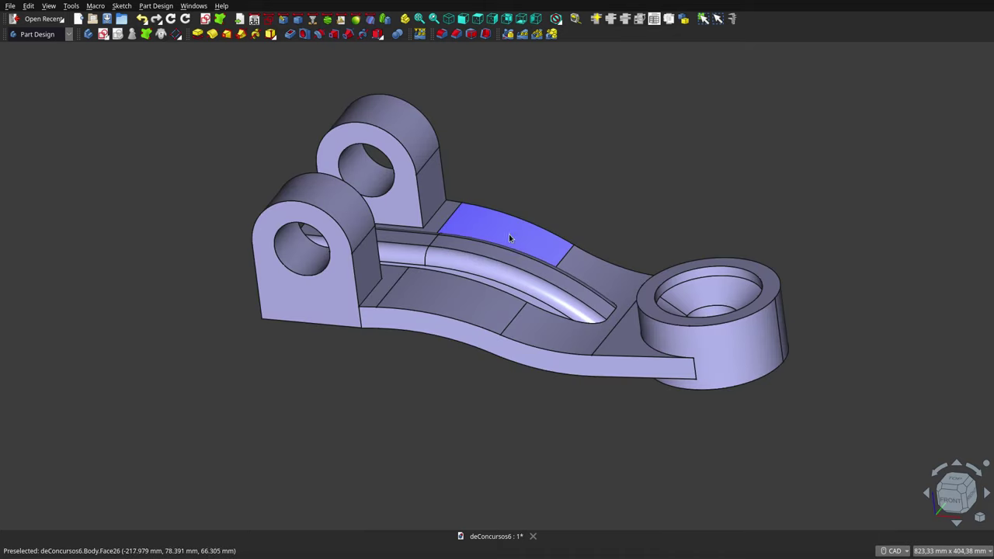
pyautogui.moveTo(533, 348)
pyautogui.mouseDown(button='middle')
pyautogui.moveTo(477, 382)
pyautogui.moveTo(393, 366)
pyautogui.moveTo(340, 293)
pyautogui.moveTo(330, 244)
pyautogui.moveTo(337, 204)
pyautogui.moveTo(601, 162)
pyautogui.moveTo(797, 242)
pyautogui.moveTo(808, 297)
pyautogui.moveTo(788, 340)
pyautogui.moveTo(686, 366)
pyautogui.moveTo(521, 366)
pyautogui.moveTo(431, 395)
pyautogui.moveTo(433, 349)
pyautogui.moveTo(459, 316)
pyautogui.moveTo(570, 275)
pyautogui.moveTo(558, 226)
pyautogui.mouseUp(button='middle')
pyautogui.moveTo(490, 236)
pyautogui.mouseDown(button='middle')
pyautogui.moveTo(566, 318)
pyautogui.moveTo(516, 348)
pyautogui.moveTo(468, 353)
pyautogui.moveTo(411, 326)
pyautogui.moveTo(430, 236)
pyautogui.moveTo(495, 195)
pyautogui.moveTo(564, 215)
pyautogui.moveTo(585, 238)
pyautogui.moveTo(598, 259)
pyautogui.moveTo(572, 288)
pyautogui.moveTo(588, 329)
pyautogui.moveTo(721, 301)
pyautogui.moveTo(721, 271)
pyautogui.moveTo(670, 311)
pyautogui.moveTo(480, 330)
pyautogui.moveTo(468, 386)
pyautogui.moveTo(515, 209)
pyautogui.moveTo(528, 195)
pyautogui.moveTo(598, 233)
pyautogui.moveTo(543, 299)
pyautogui.moveTo(455, 329)
pyautogui.moveTo(407, 314)
pyautogui.moveTo(406, 218)
pyautogui.moveTo(439, 199)
pyautogui.moveTo(523, 230)
pyautogui.moveTo(531, 260)
pyautogui.moveTo(512, 264)
pyautogui.mouseUp(button='middle')
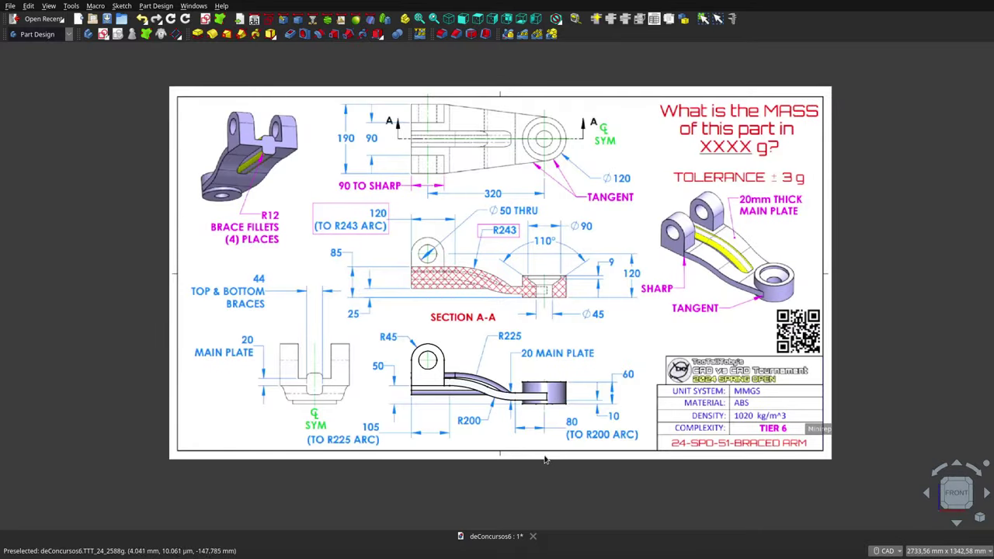
pyautogui.scroll(5, 505, 427)
pyautogui.scroll(3, 505, 423)
pyautogui.scroll(-3, 505, 423)
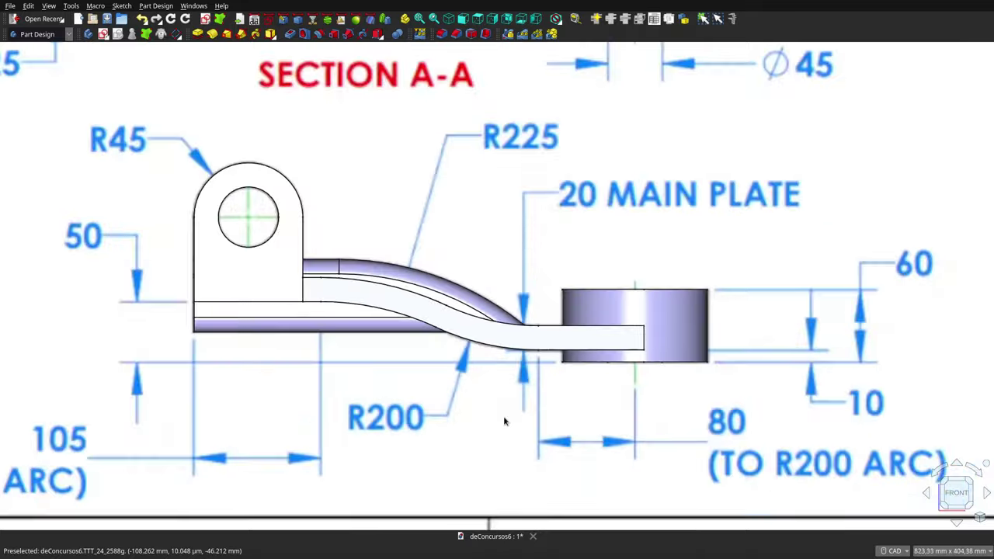
pyautogui.scroll(-2, 505, 423)
pyautogui.scroll(-2, 503, 421)
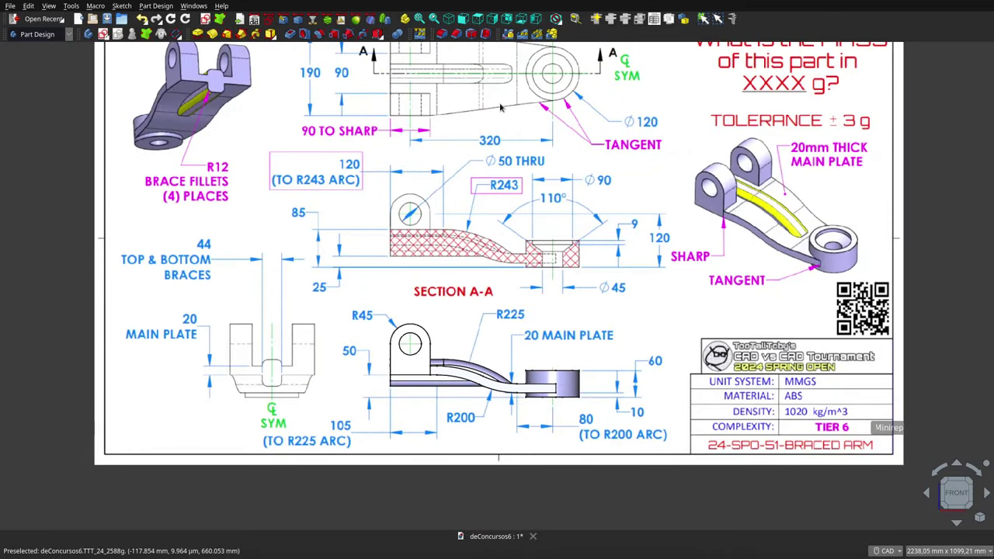
pyautogui.click(479, 18)
pyautogui.scroll(-2, 499, 233)
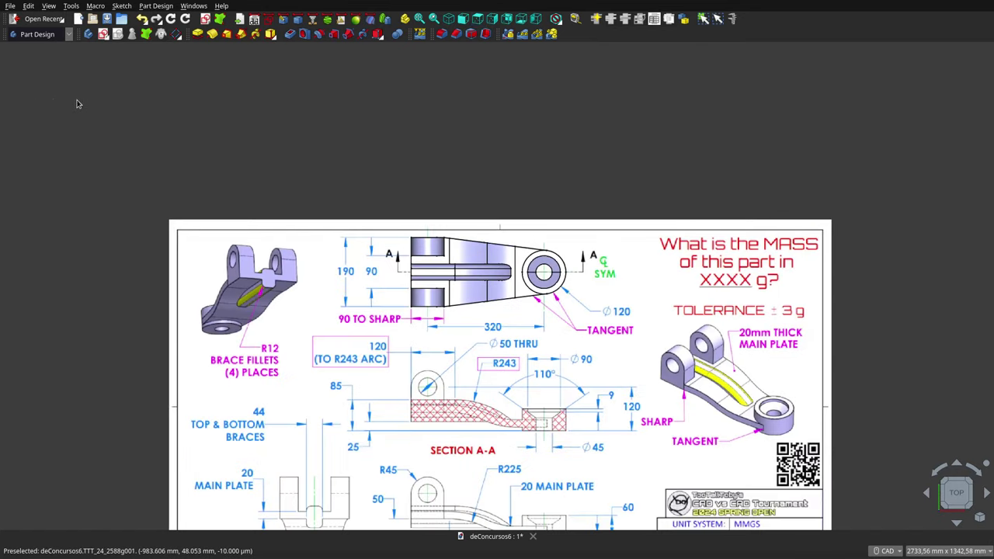
pyautogui.click(18, 61)
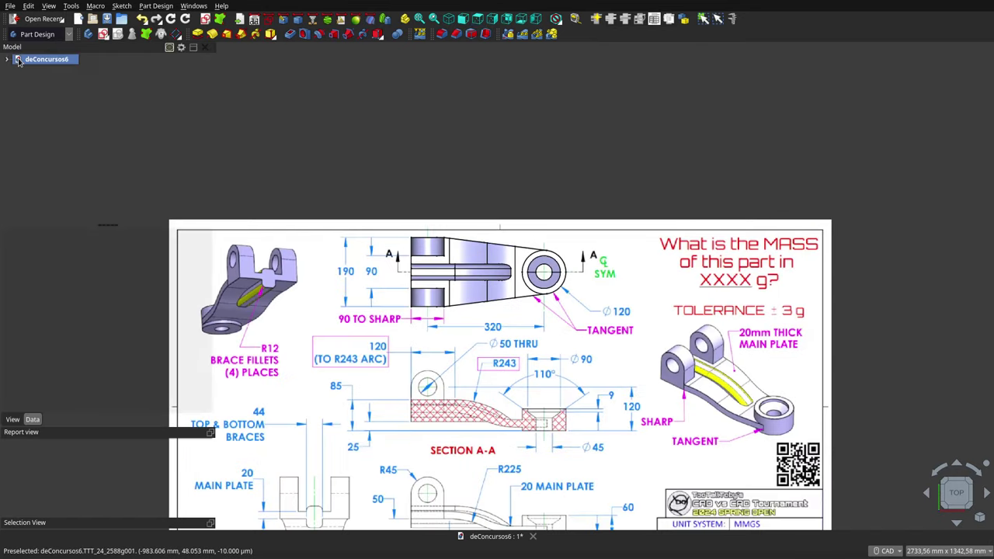
pyautogui.doubleClick(19, 61)
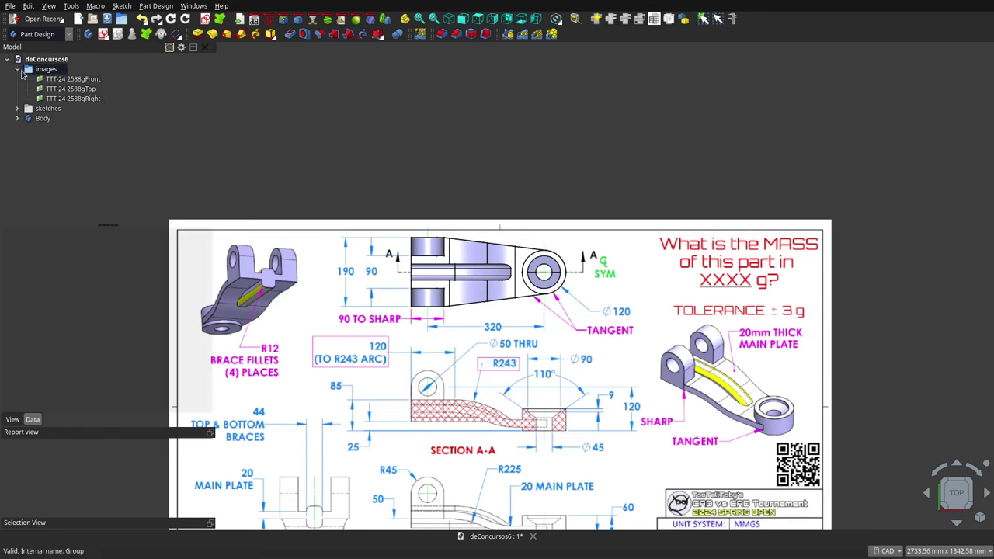
pyautogui.click(17, 69)
pyautogui.click(42, 88)
pyautogui.press('space')
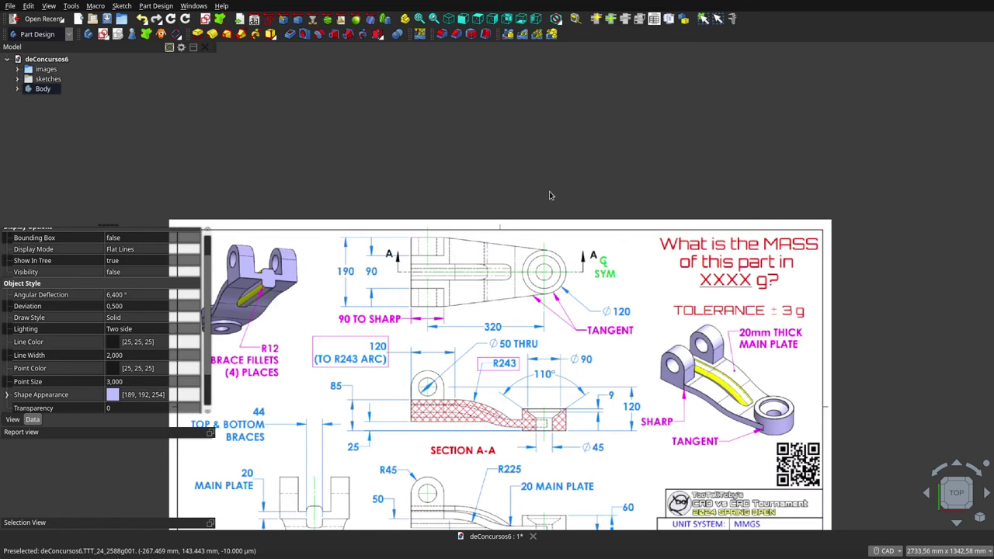
pyautogui.click(492, 20)
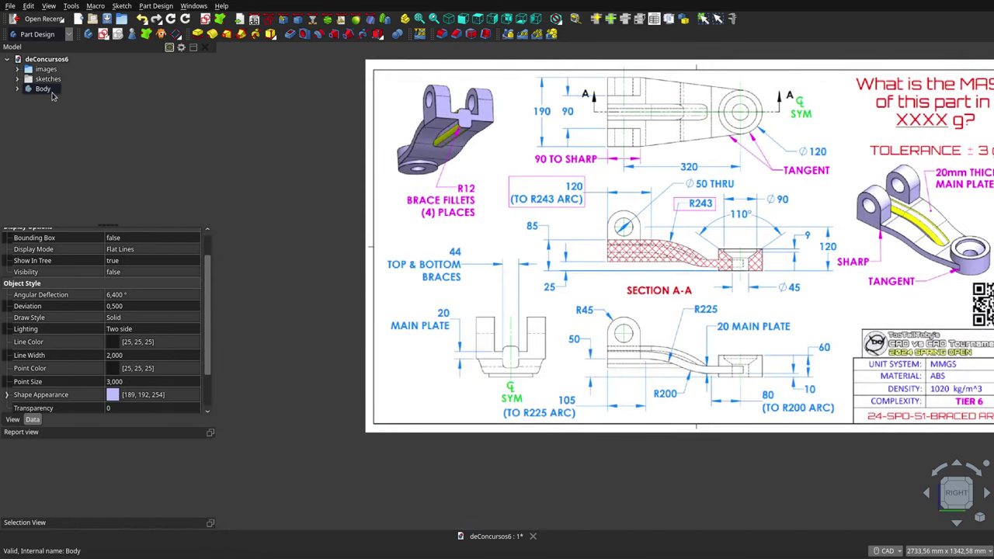
pyautogui.scroll(5, 559, 309)
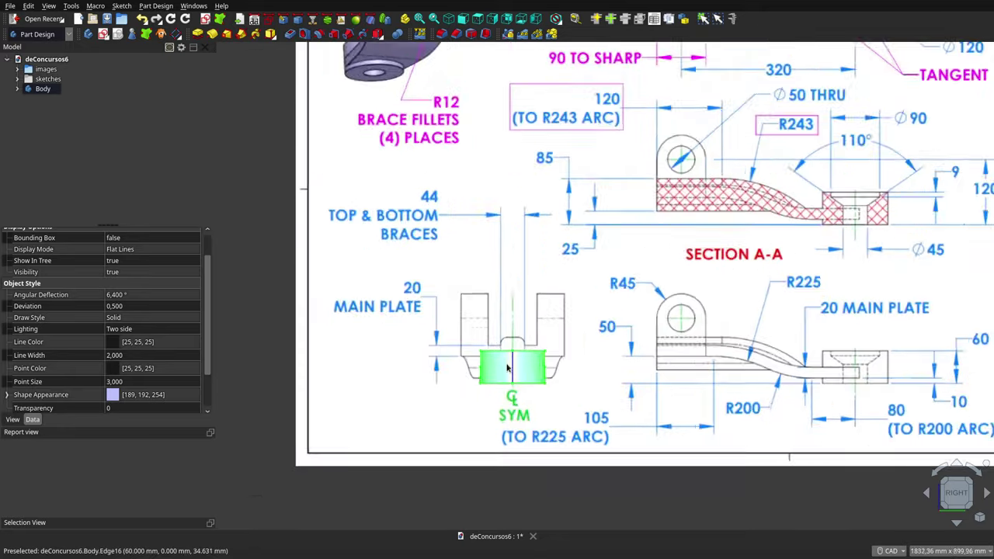
pyautogui.scroll(-1, 548, 326)
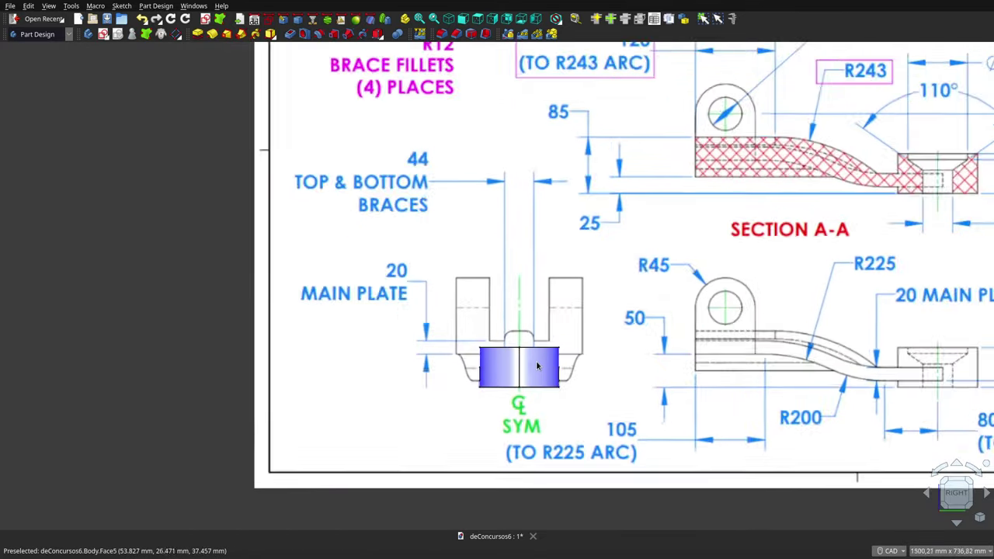
pyautogui.scroll(-1, 559, 272)
pyautogui.scroll(-1, 466, 264)
pyautogui.scroll(-2, 435, 237)
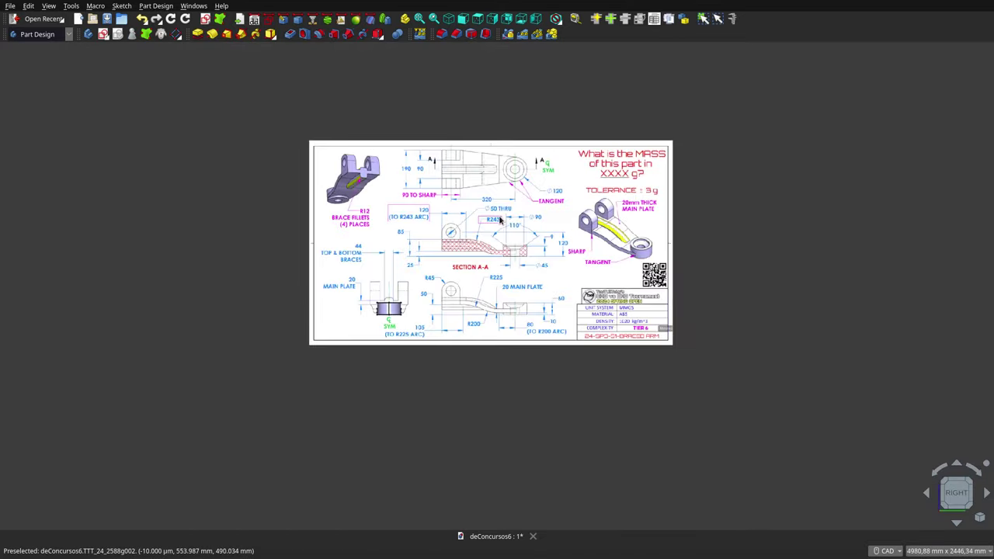
pyautogui.scroll(1, 501, 220)
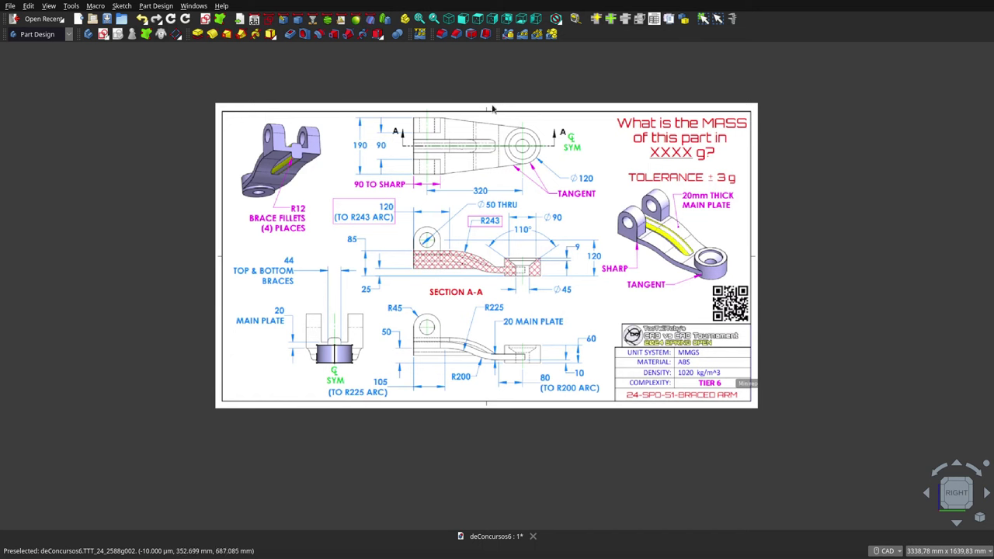
pyautogui.click(536, 18)
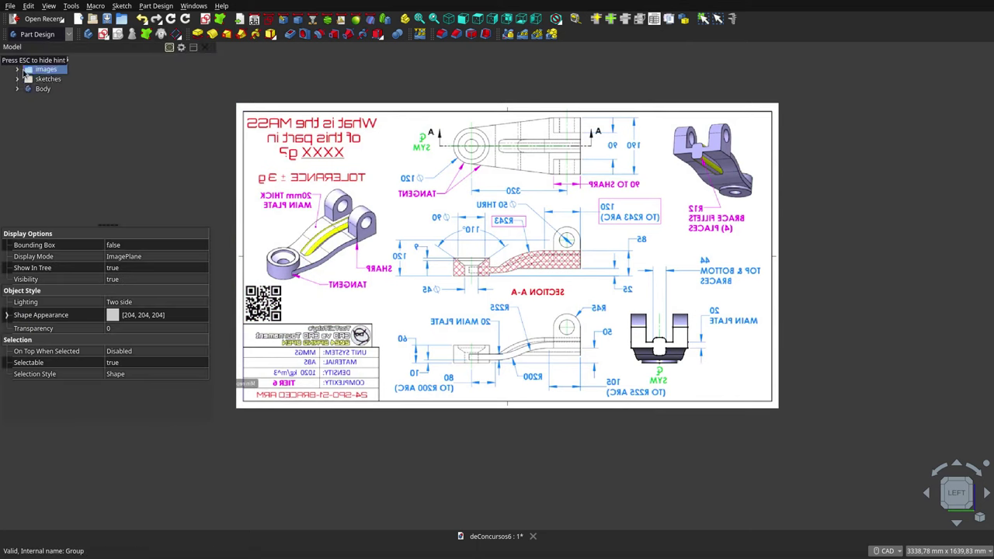
pyautogui.click(39, 88)
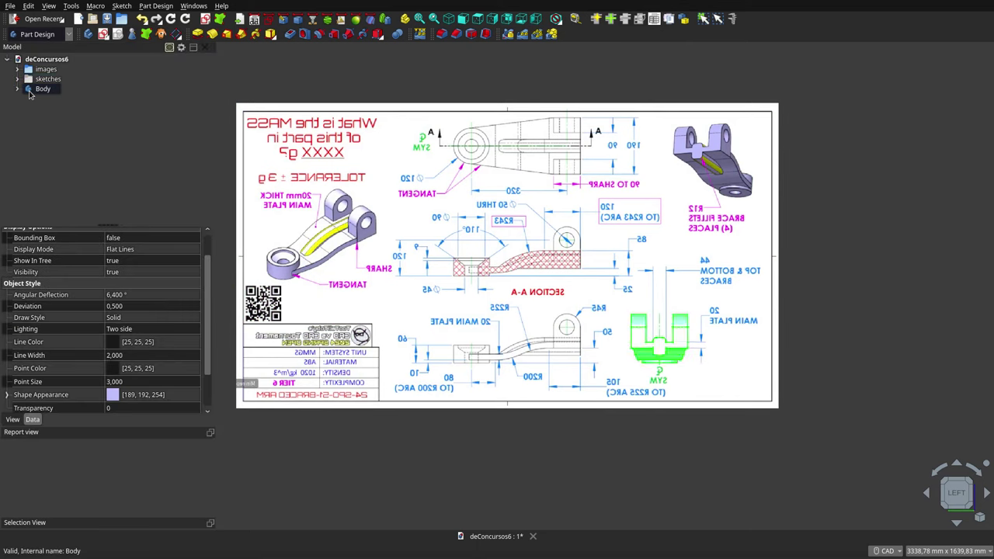
pyautogui.click(29, 89)
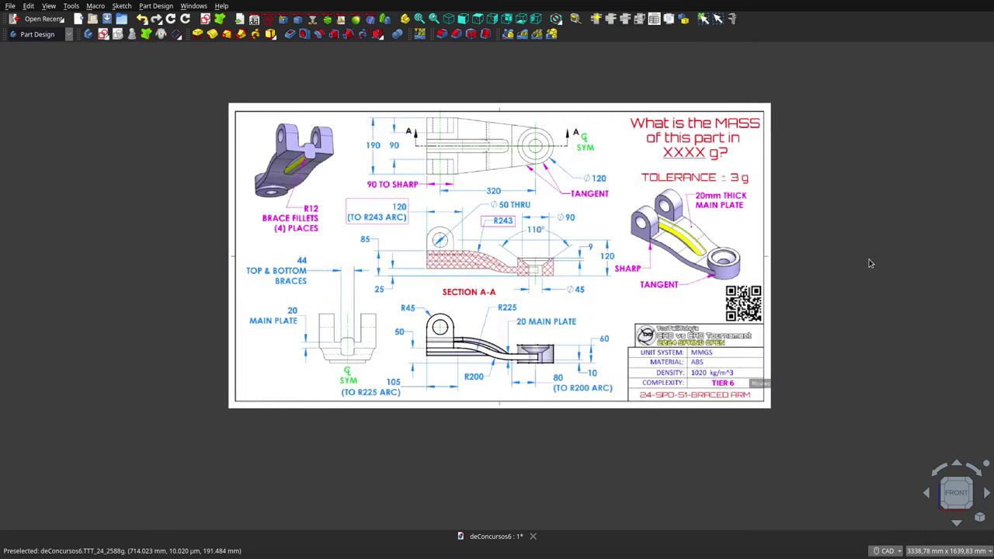
pyautogui.scroll(3, 503, 356)
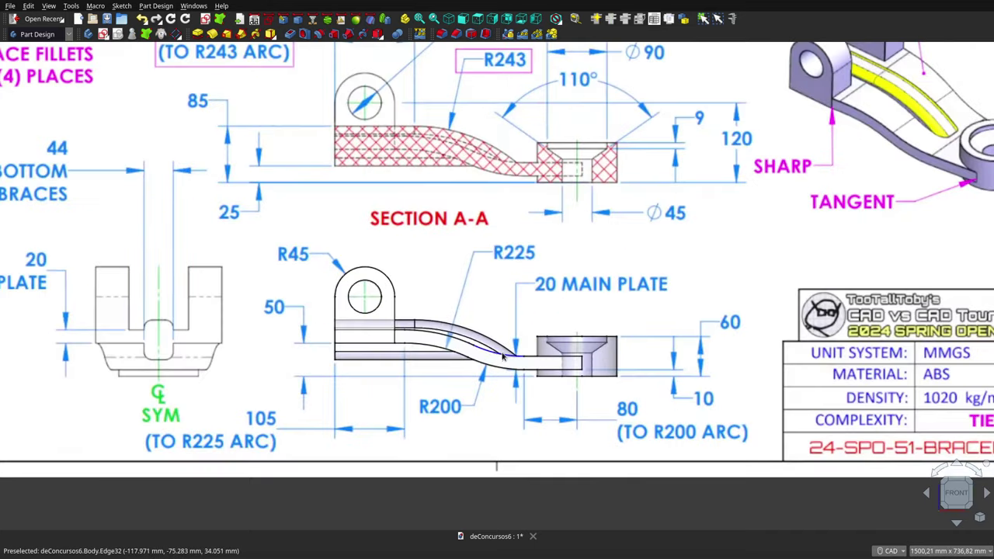
pyautogui.scroll(-1, 503, 356)
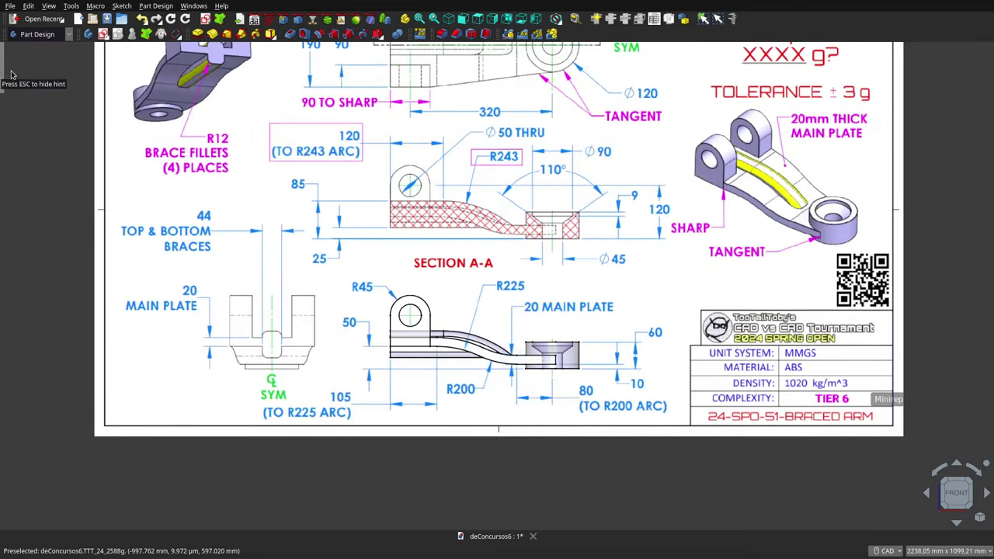
pyautogui.click(40, 88)
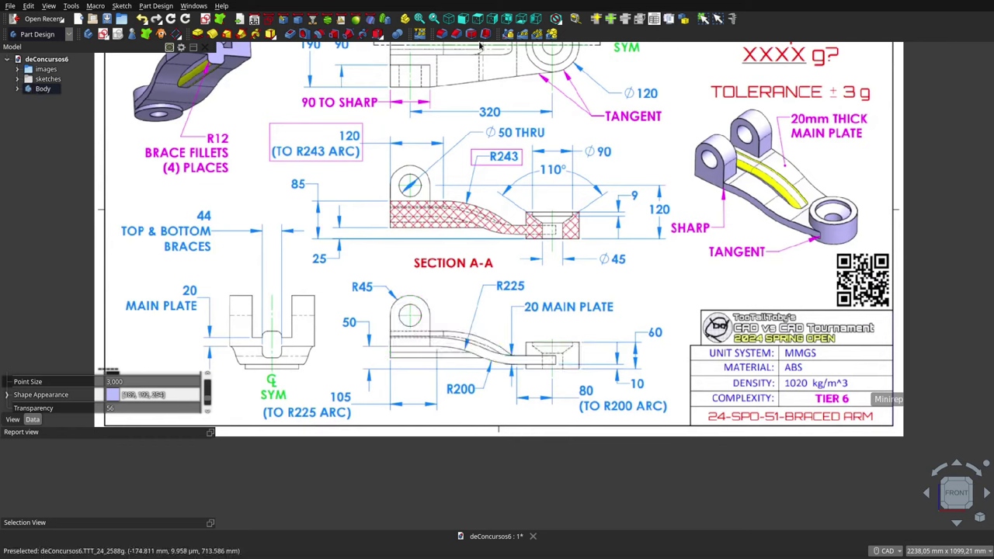
# Step: From the fitted top view, hide and show the Body to compare it with the drawing
pyautogui.click(478, 18)
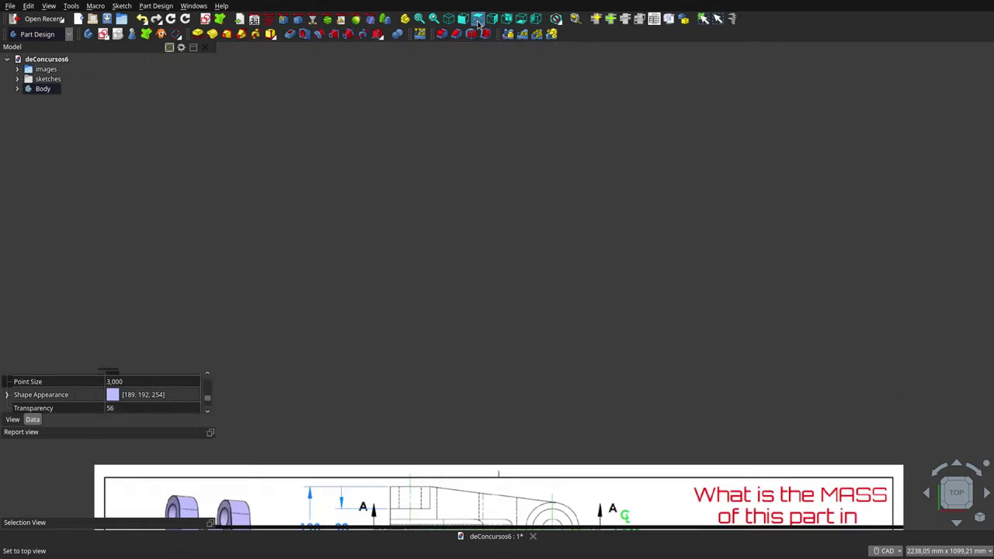
pyautogui.click(417, 18)
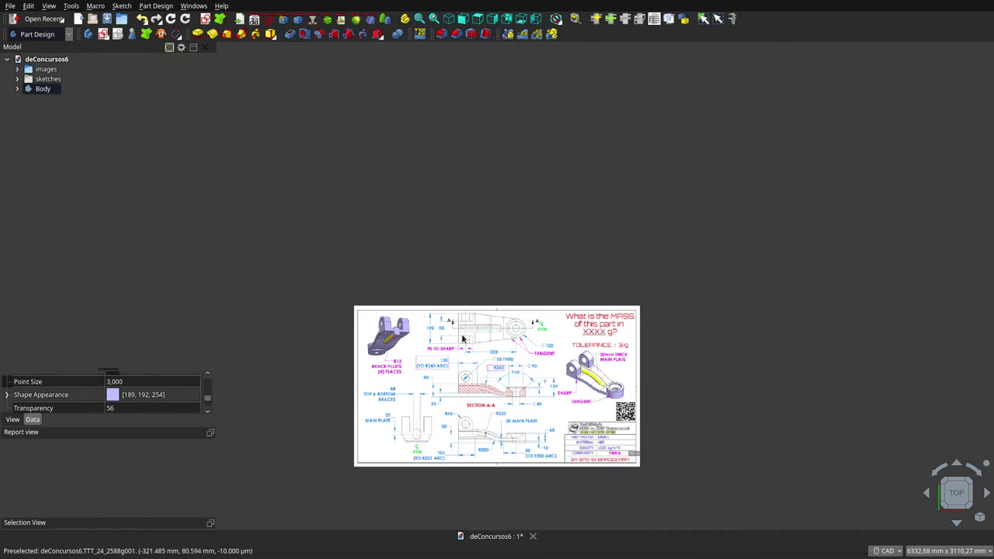
pyautogui.scroll(3, 464, 413)
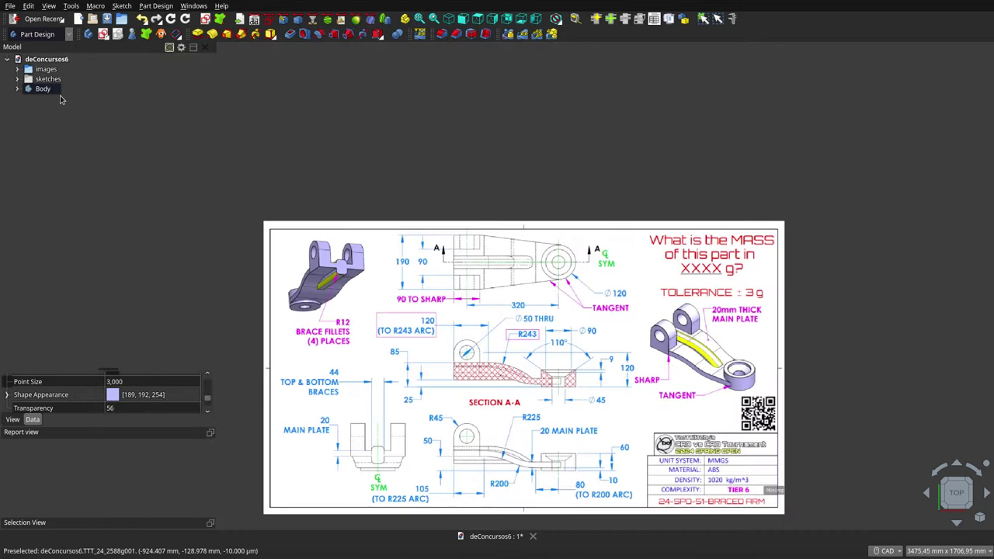
pyautogui.scroll(3, 531, 267)
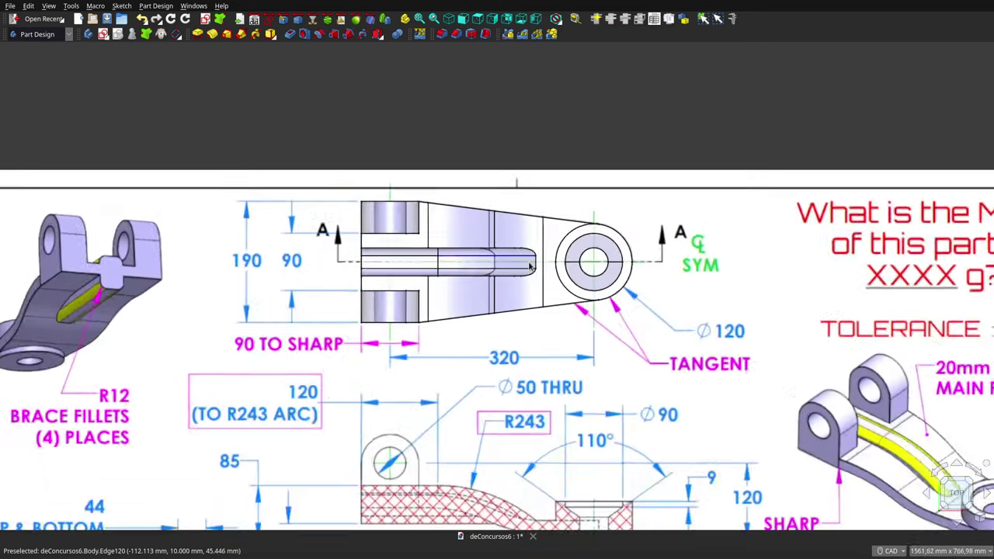
pyautogui.scroll(1, 531, 266)
pyautogui.scroll(-2, 525, 319)
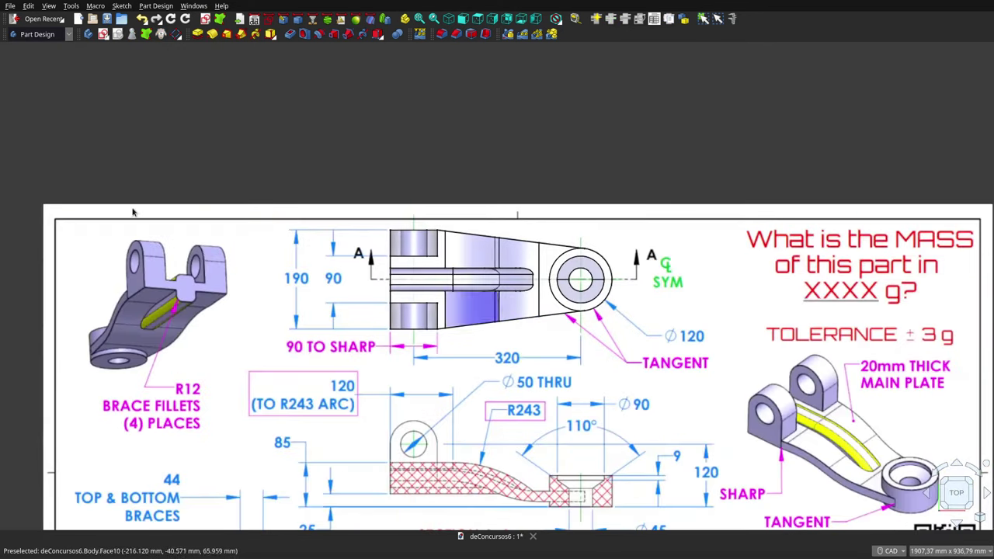
pyautogui.click(38, 92)
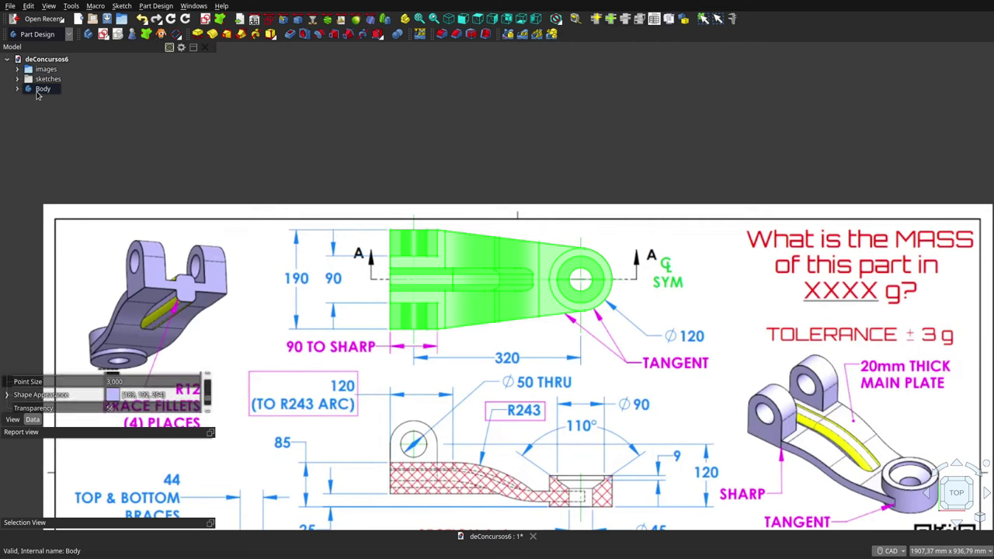
pyautogui.press('space')
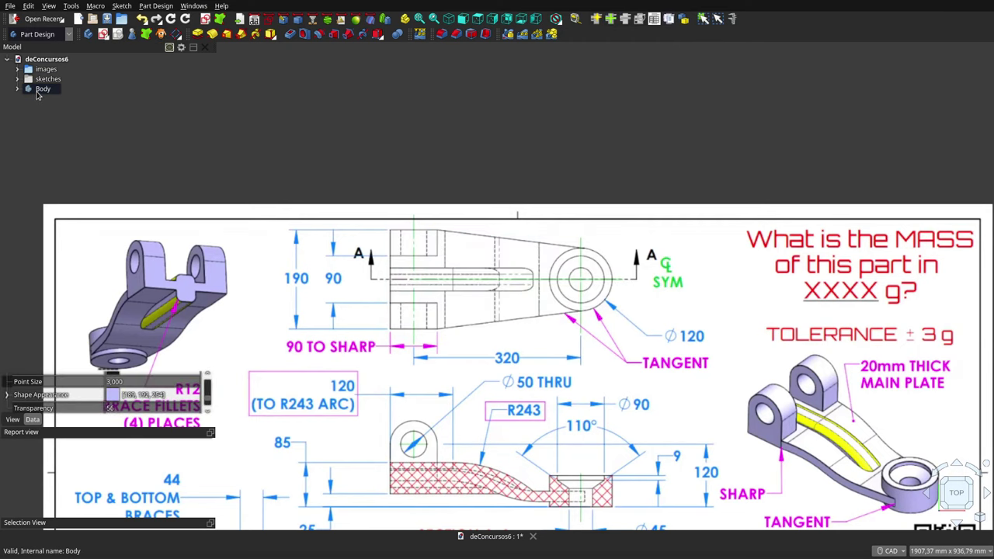
pyautogui.press('space')
pyautogui.click(553, 163)
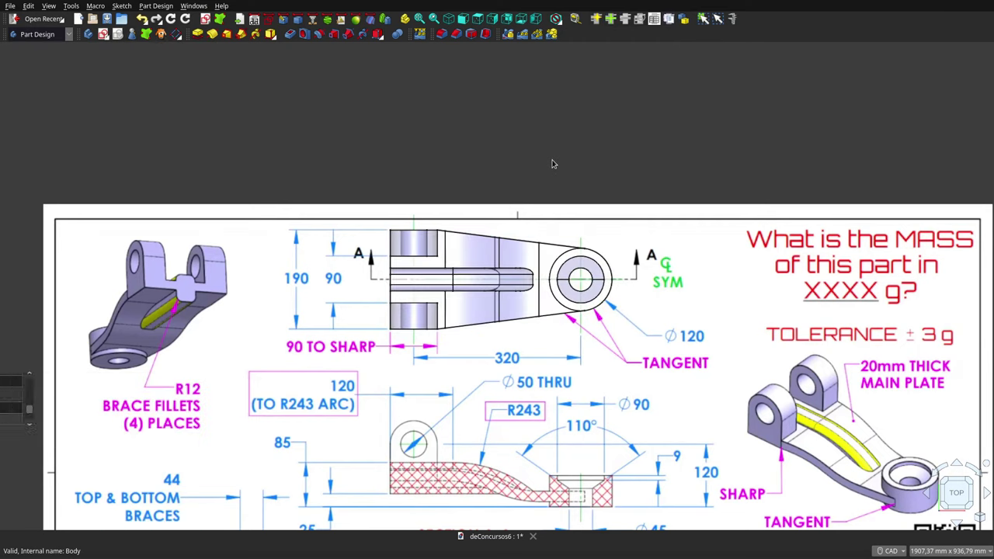
pyautogui.scroll(-2, 548, 161)
pyautogui.scroll(-2, 547, 162)
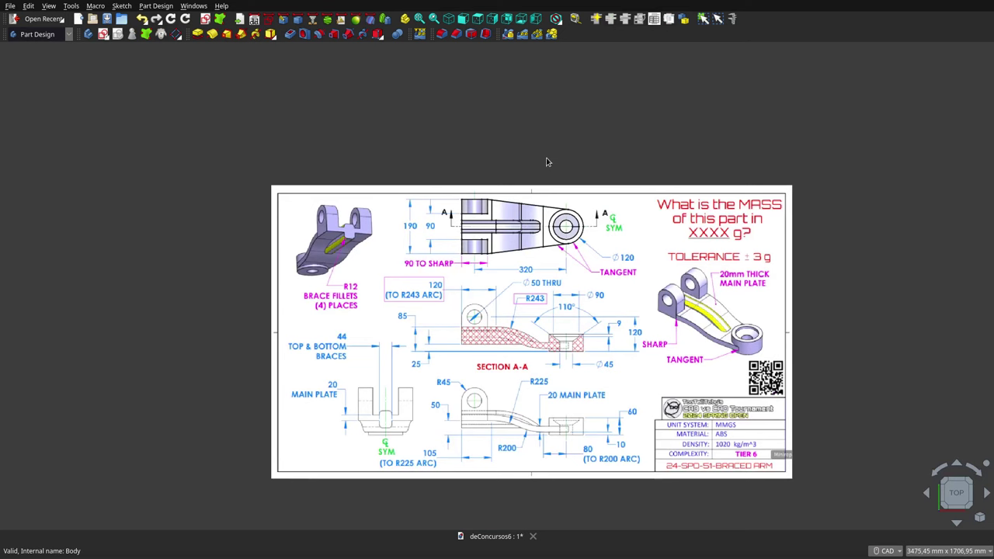
# Step: In Right view, toggle the Body's visibility to compare it with the drawing's side view
pyautogui.click(494, 18)
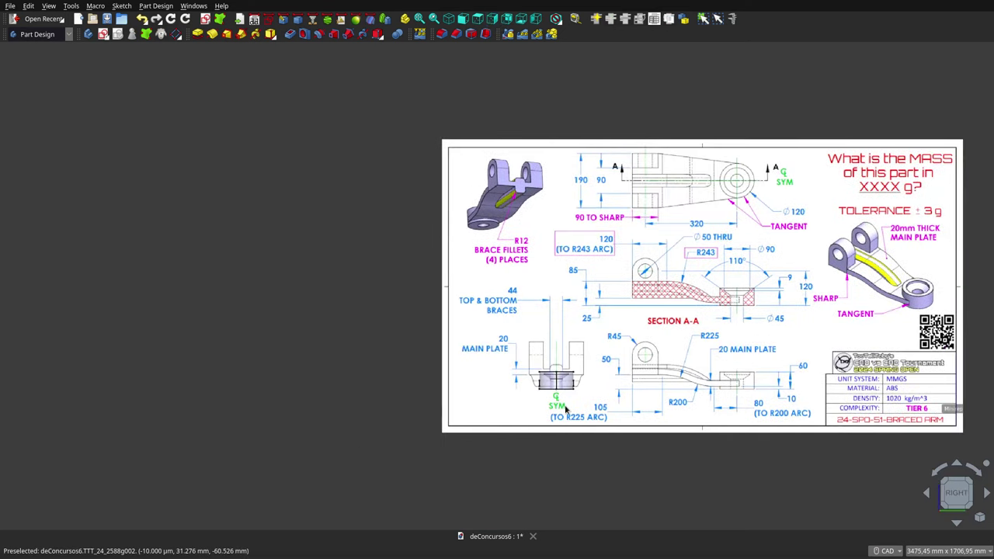
pyautogui.scroll(5, 565, 410)
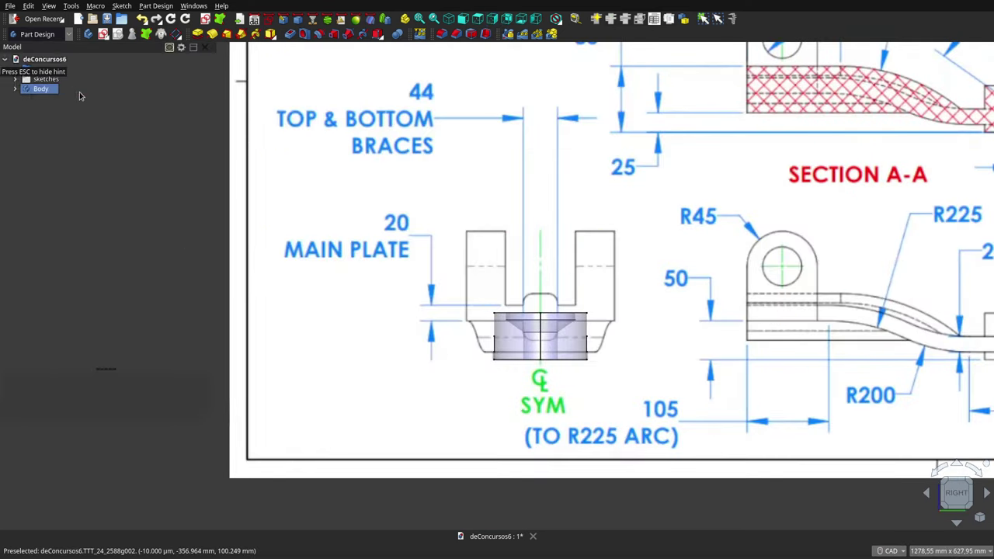
pyautogui.click(31, 90)
pyautogui.press('space')
pyautogui.press('space')
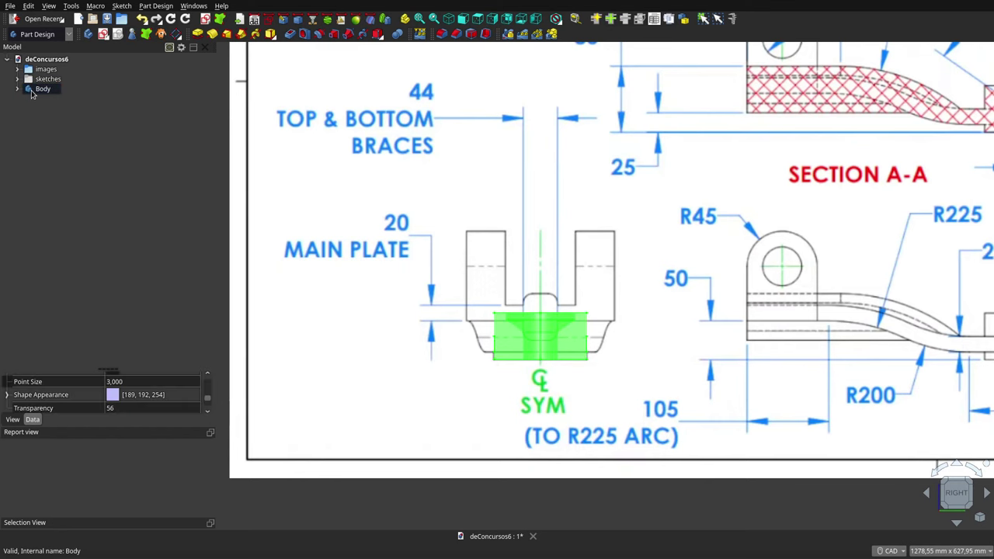
pyautogui.press('space')
pyautogui.scroll(-2, 467, 323)
pyautogui.scroll(-3, 467, 323)
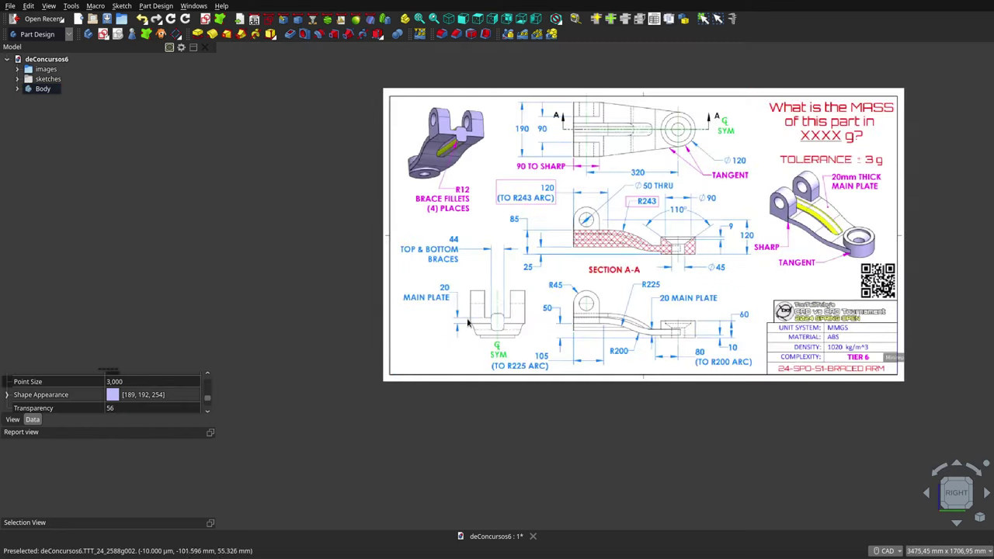
# Step: Check the Body against the mirrored drawing from the Left view
pyautogui.click(521, 19)
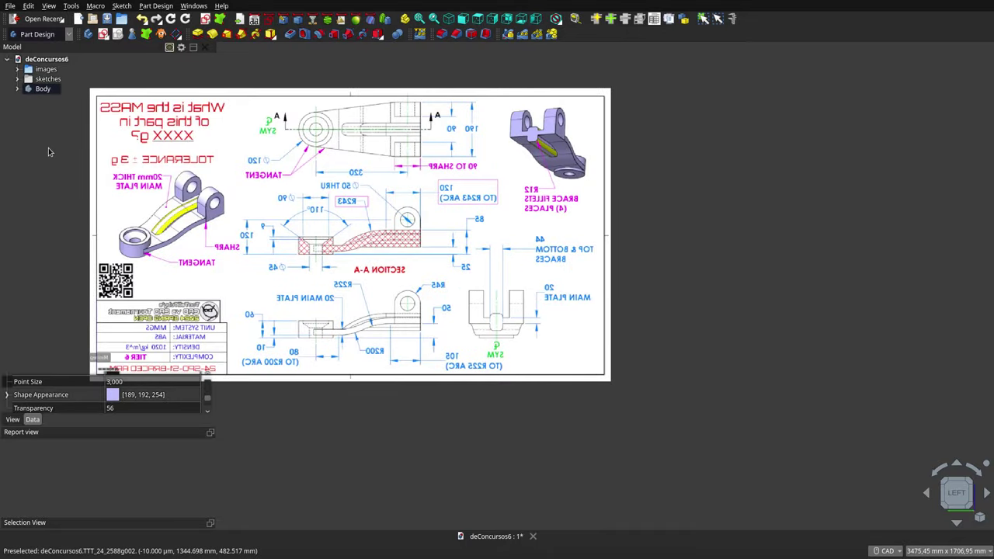
pyautogui.press('space')
pyautogui.scroll(5, 496, 340)
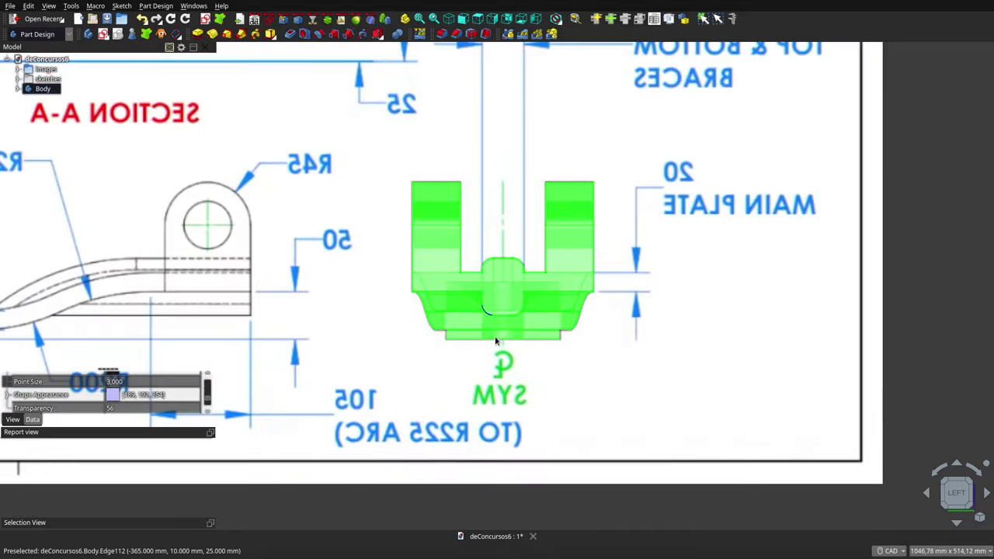
pyautogui.click(586, 391)
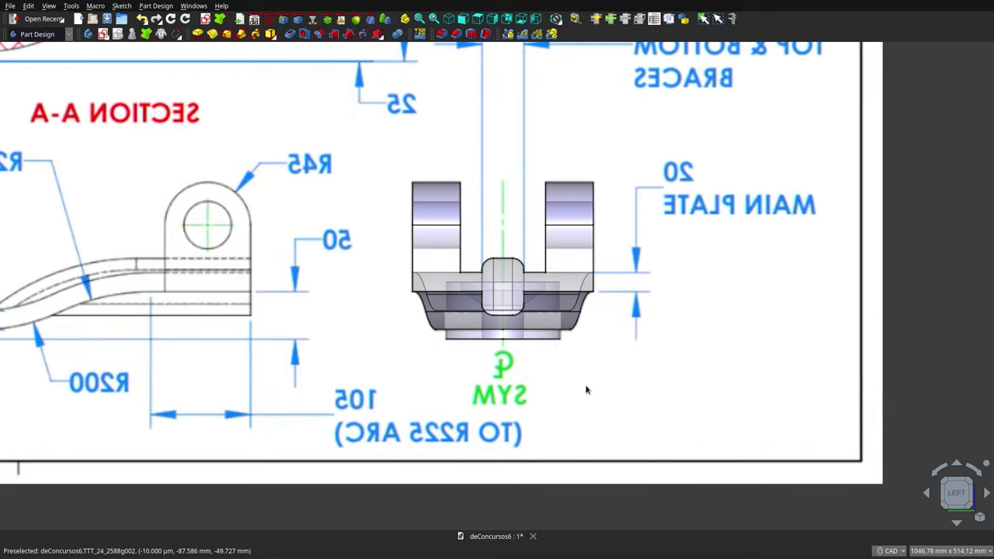
pyautogui.scroll(-2, 585, 391)
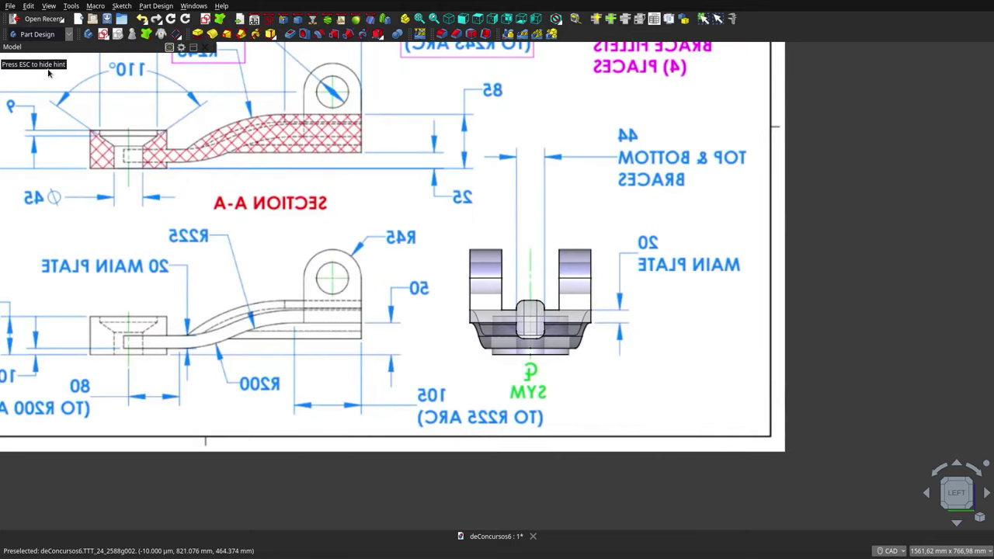
pyautogui.click(35, 89)
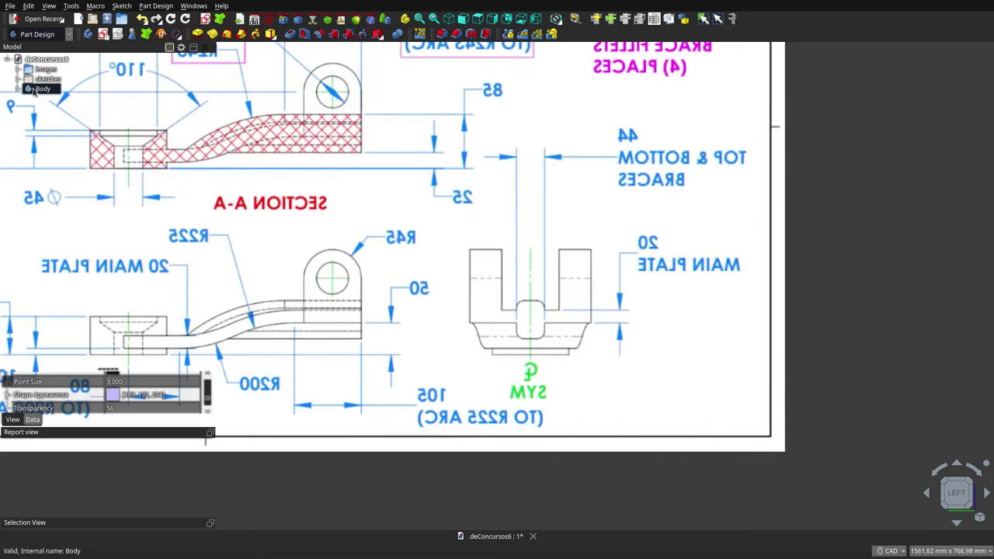
pyautogui.click(531, 175)
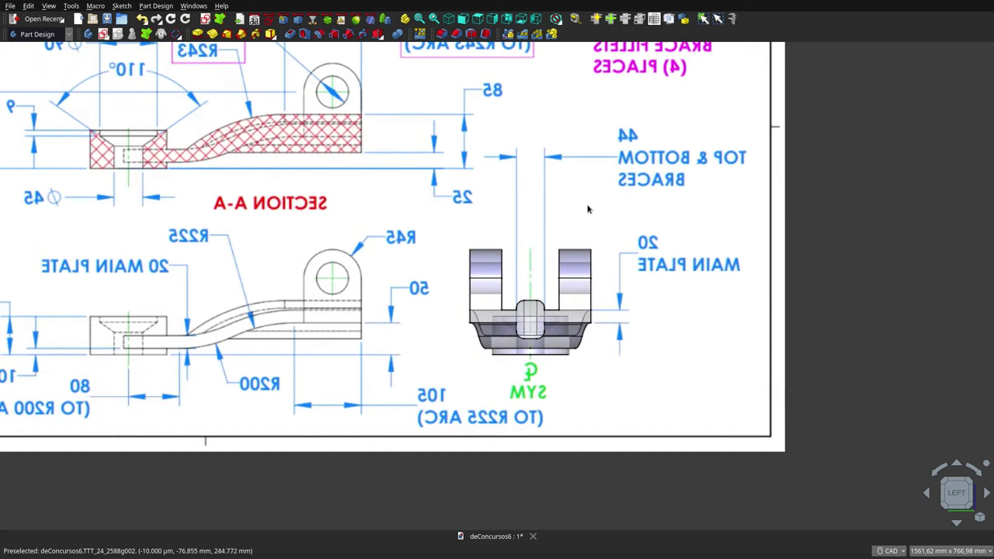
pyautogui.scroll(-5, 611, 221)
pyautogui.scroll(-1, 613, 229)
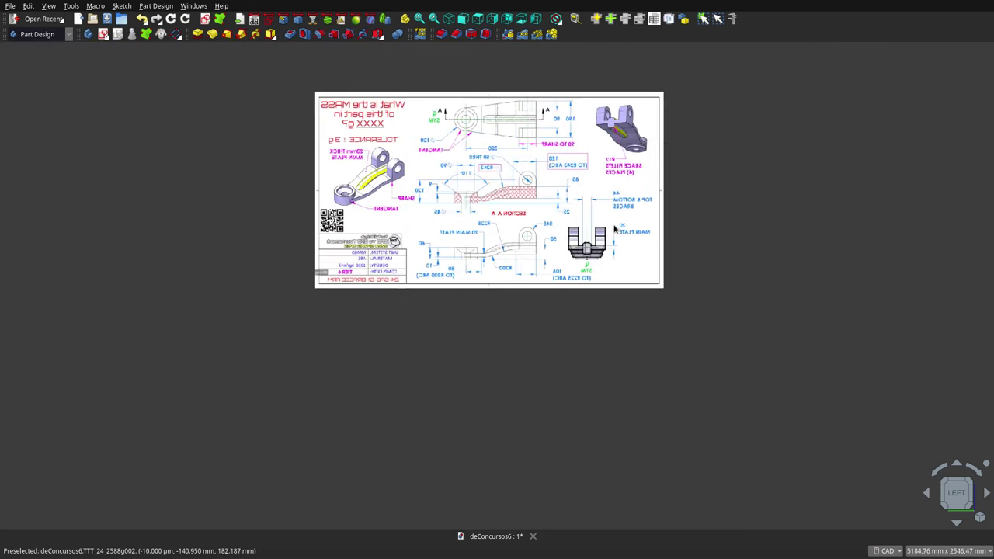
pyautogui.scroll(4, 471, 138)
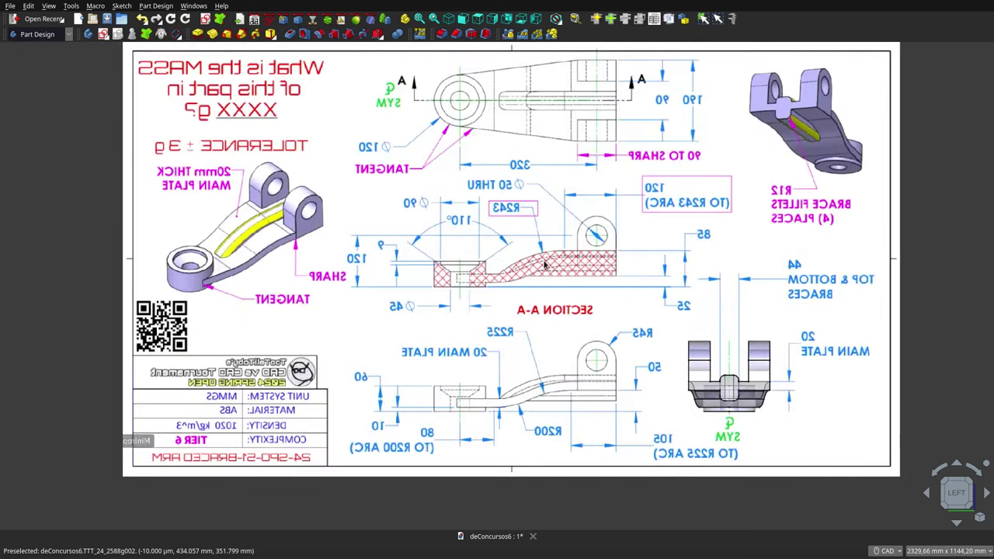
# Step: In Front view (1), compare the Body with the front elevation, leaving the Body hidden
pyautogui.press('1')
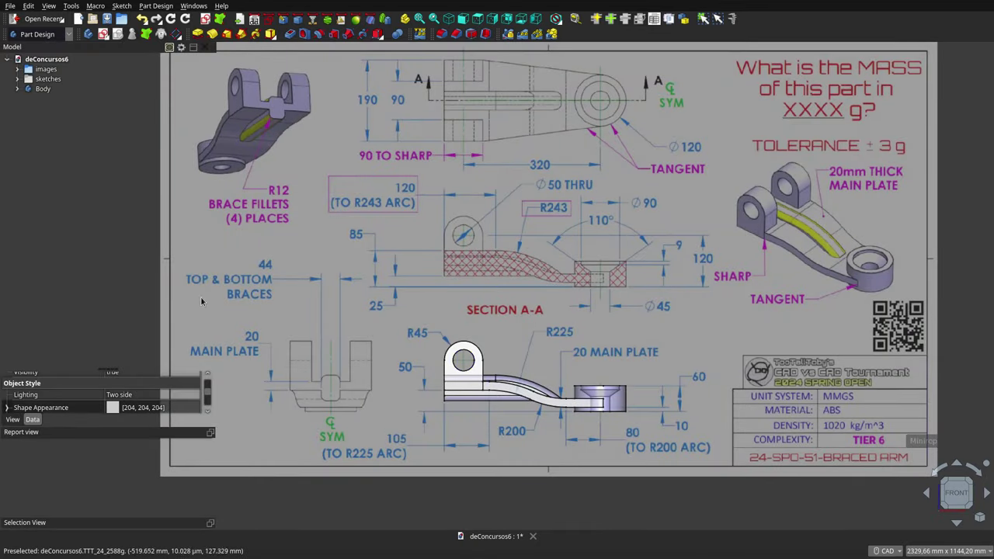
pyautogui.click(38, 89)
pyautogui.press('space')
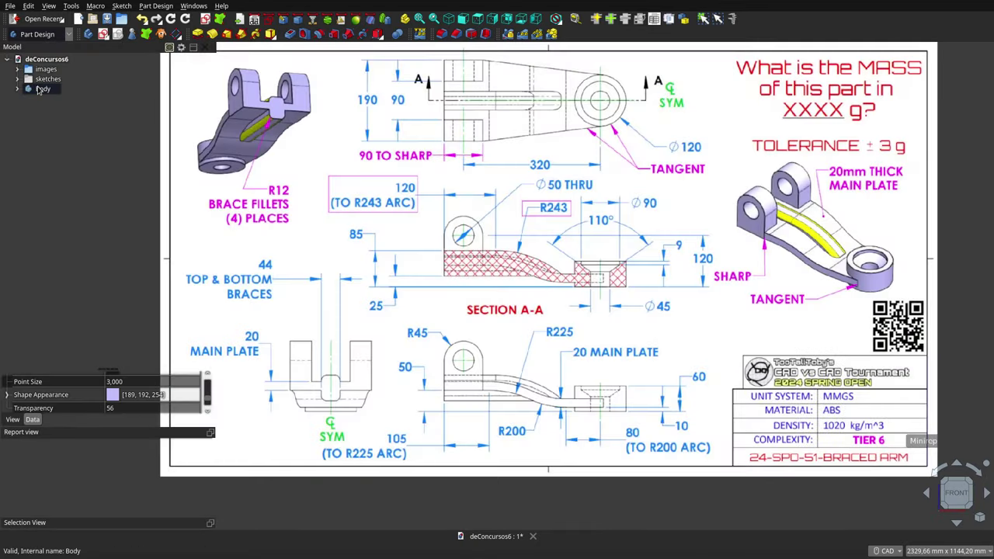
pyautogui.press('space')
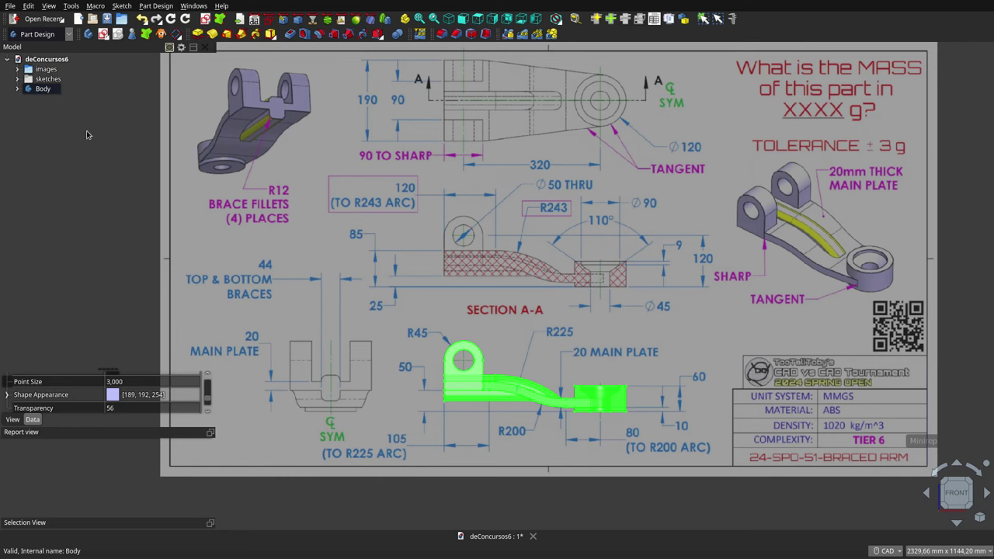
pyautogui.scroll(4, 534, 441)
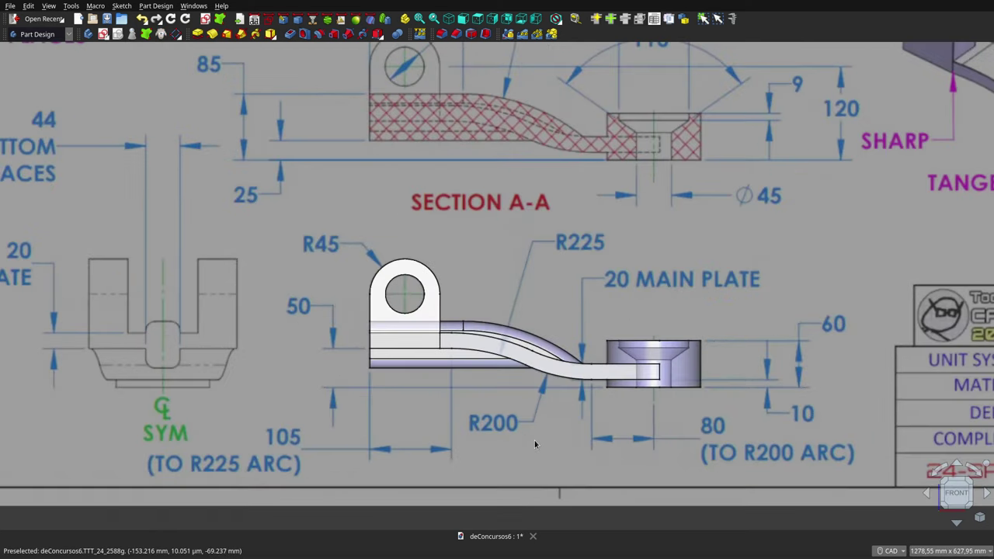
pyautogui.scroll(1, 534, 440)
pyautogui.scroll(-4, 534, 440)
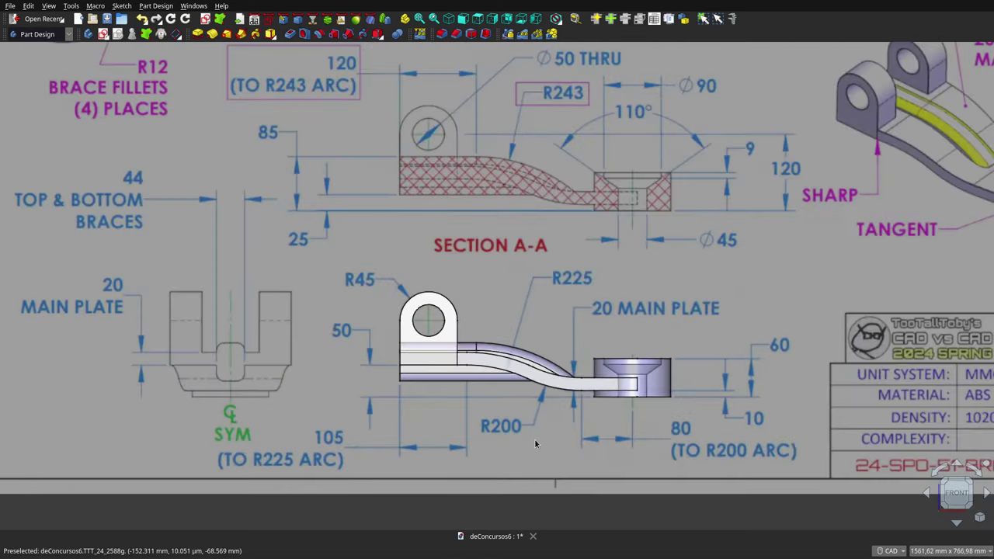
pyautogui.scroll(-1, 534, 439)
pyautogui.scroll(-1, 534, 440)
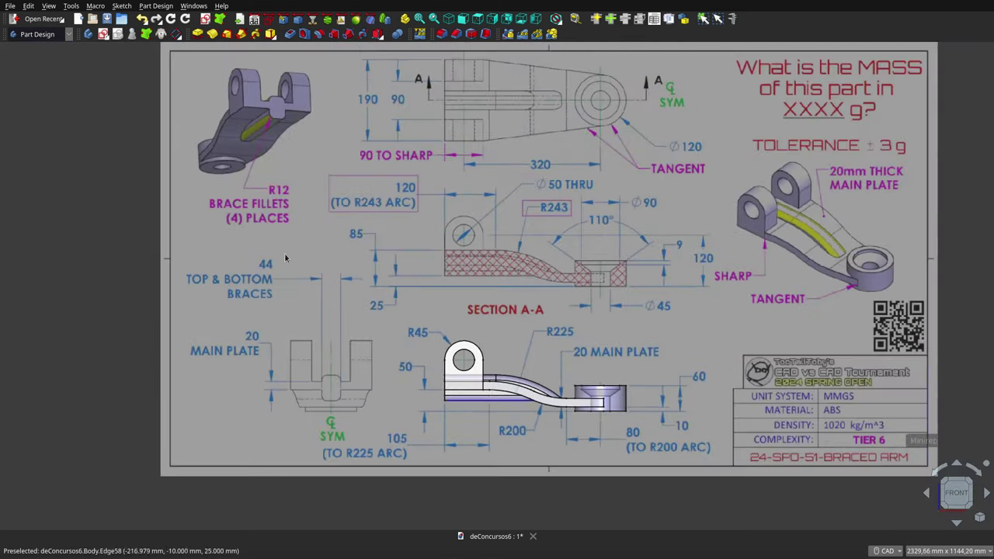
pyautogui.click(47, 90)
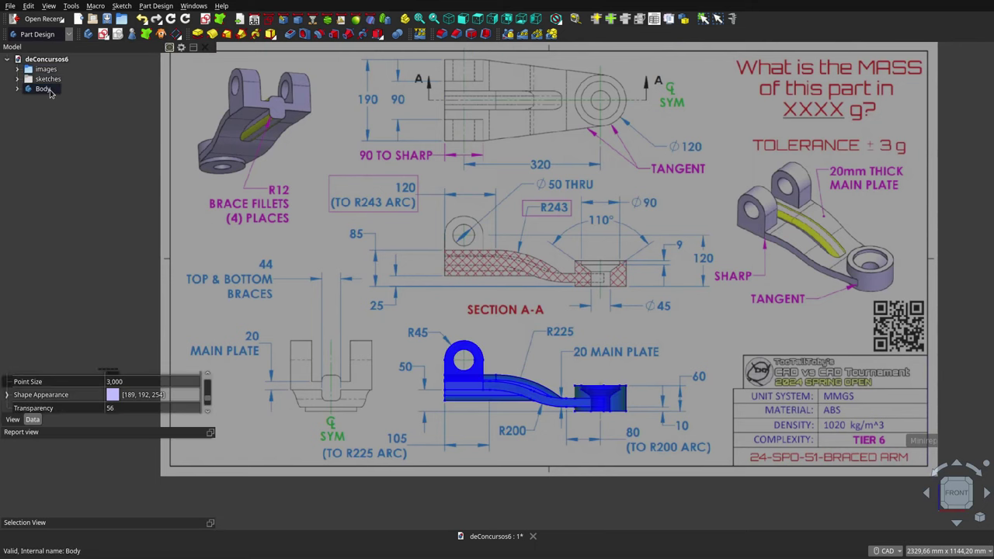
pyautogui.press('space')
pyautogui.press('space')
pyautogui.press('space')
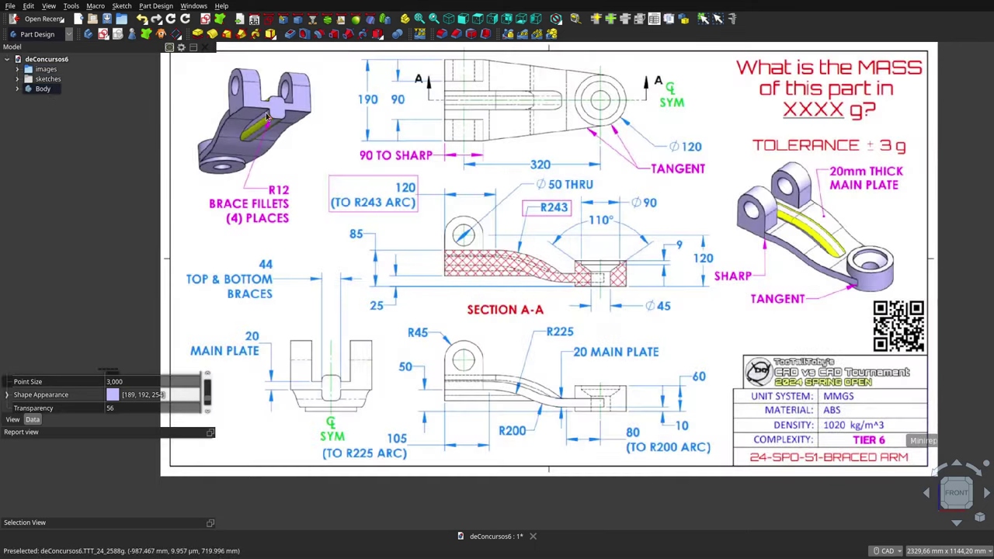
# Step: In Top view, fit the sheet and toggle the Body to match its outline to the drawing
pyautogui.click(477, 18)
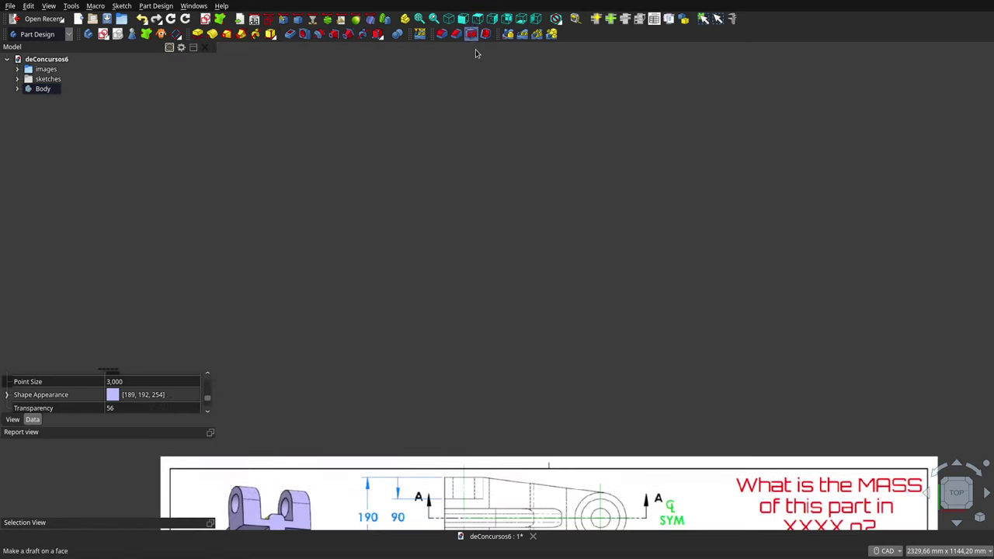
pyautogui.click(419, 18)
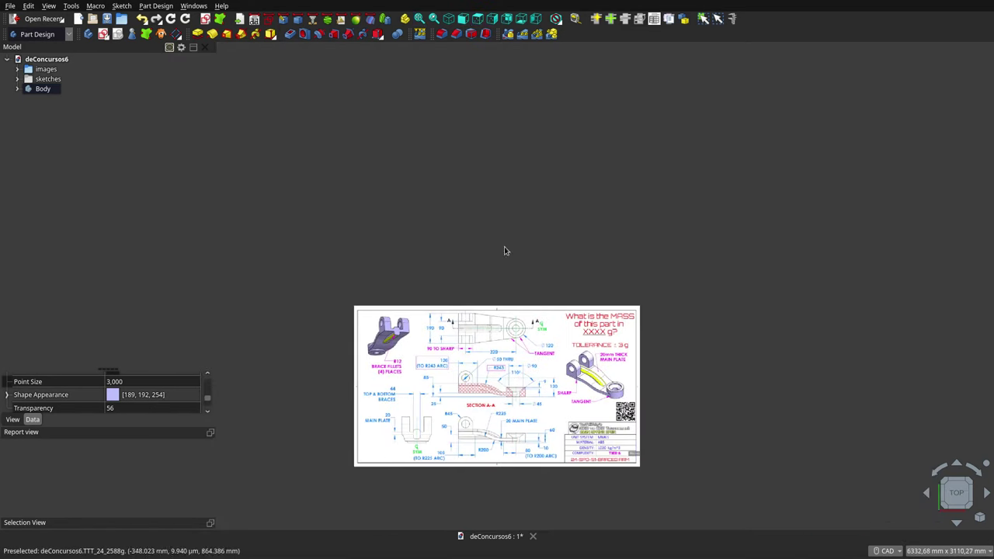
pyautogui.scroll(2, 501, 409)
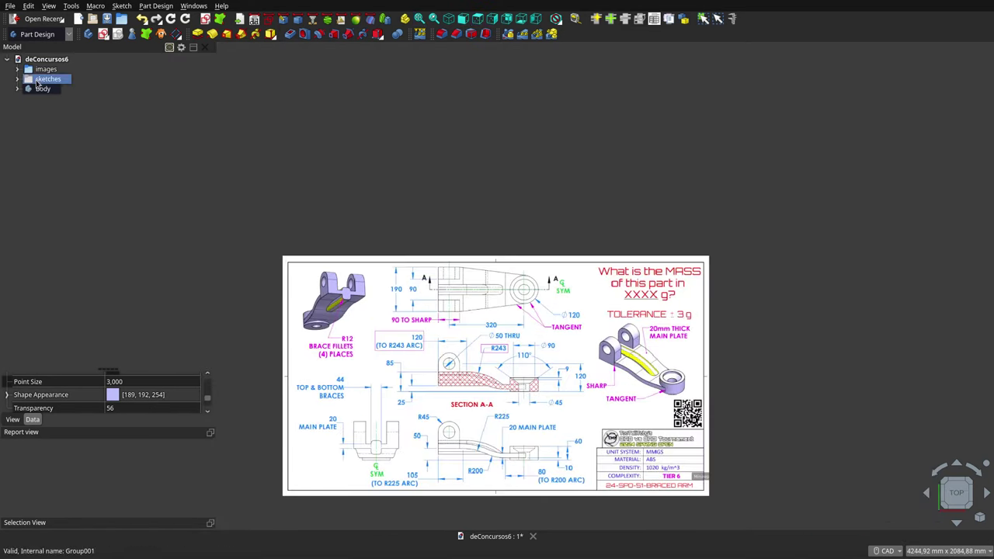
pyautogui.click(43, 89)
pyautogui.scroll(4, 487, 344)
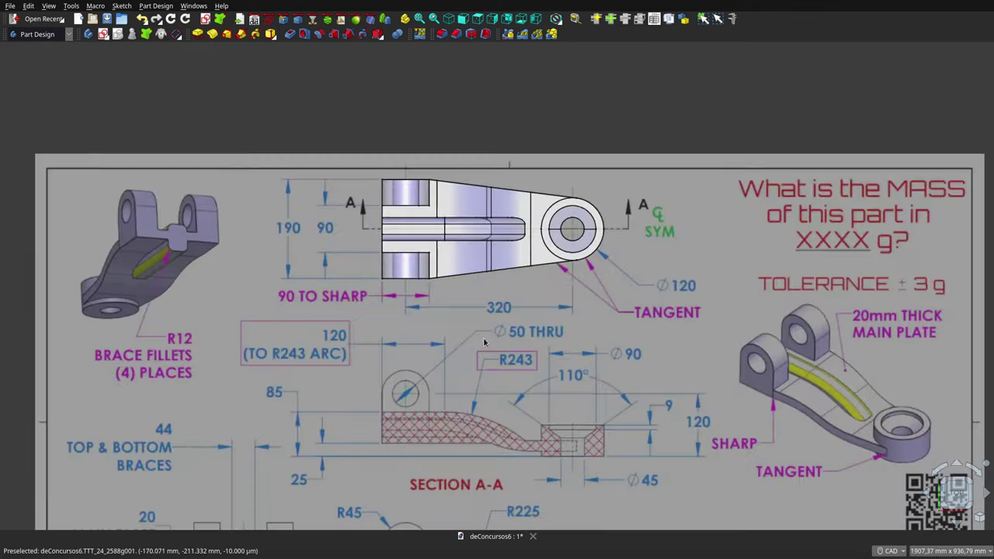
pyautogui.scroll(1, 488, 330)
pyautogui.moveTo(2, 233)
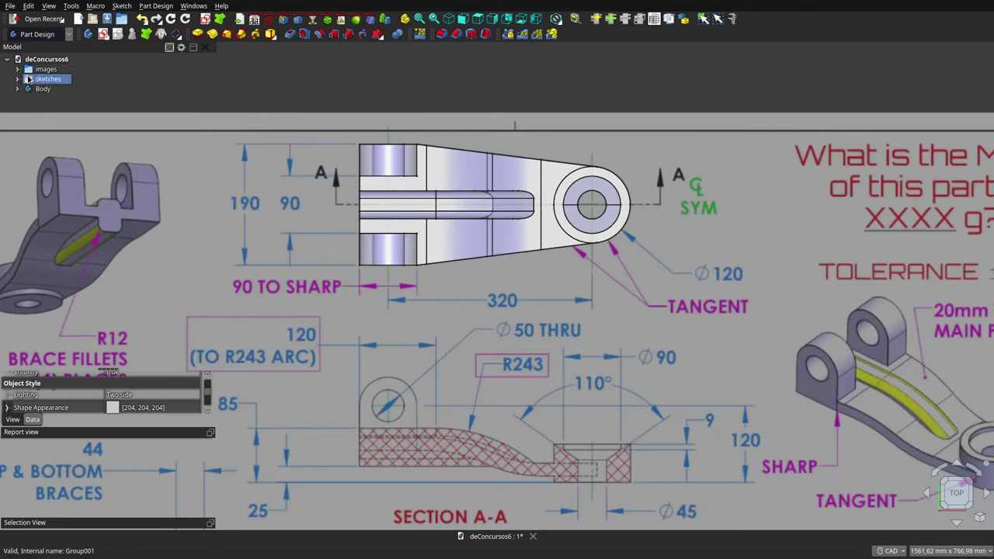
pyautogui.click(26, 91)
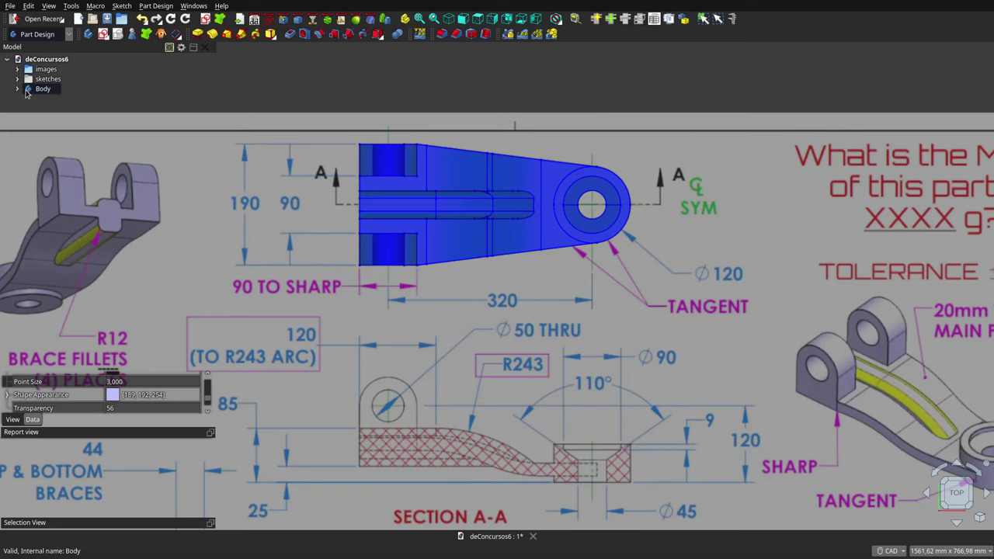
pyautogui.click(26, 91)
pyautogui.click(27, 91)
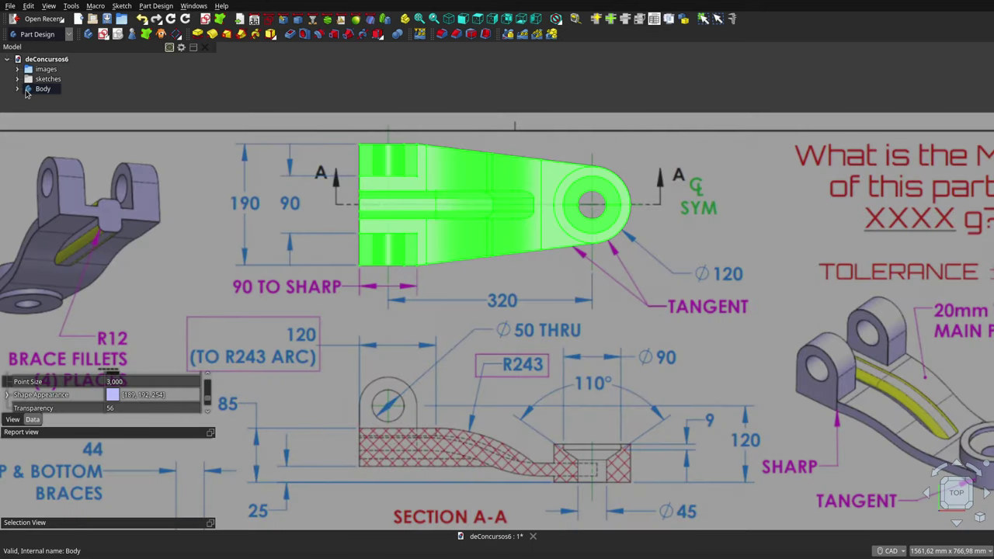
pyautogui.click(467, 78)
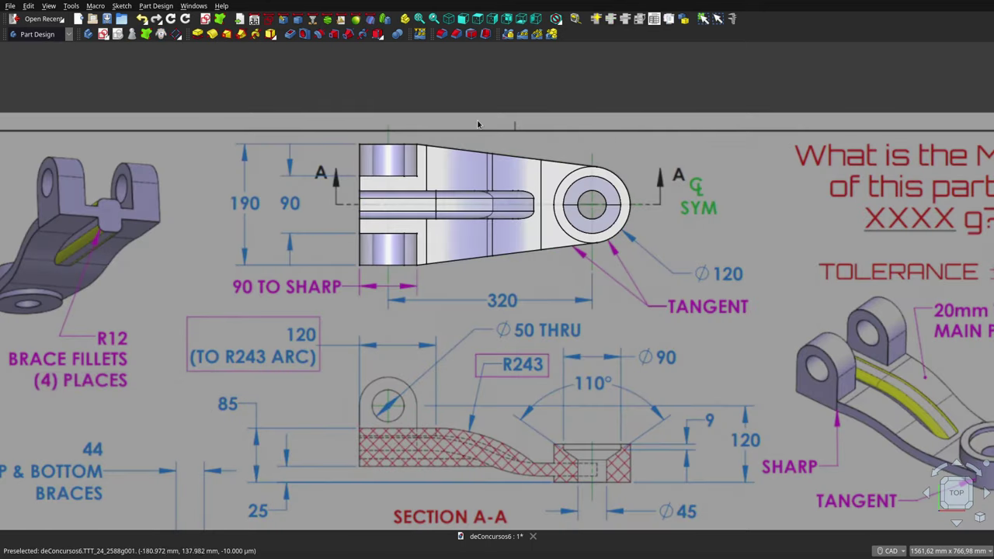
# Step: In Right view, hide and show the part to compare its end profile with the drawing
pyautogui.click(493, 24)
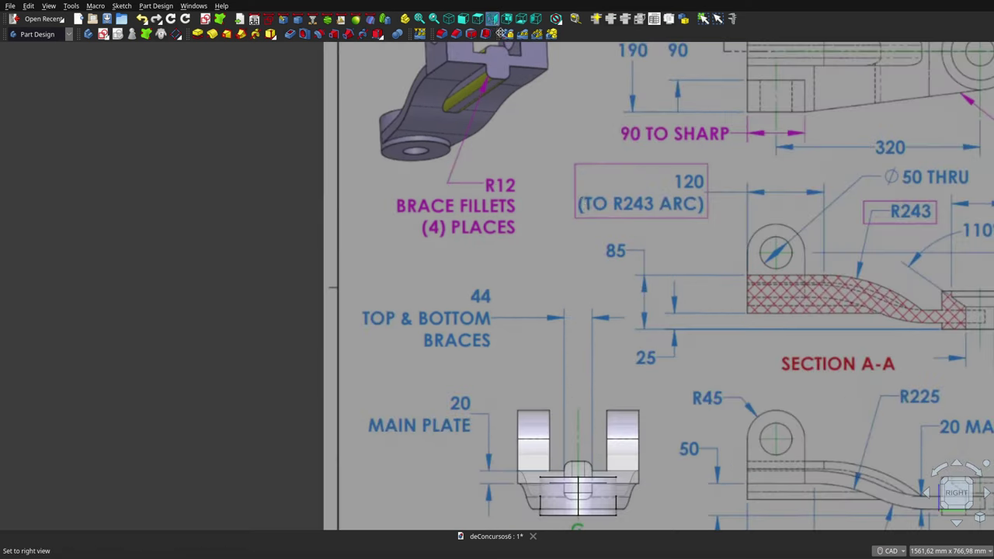
pyautogui.scroll(-3, 608, 382)
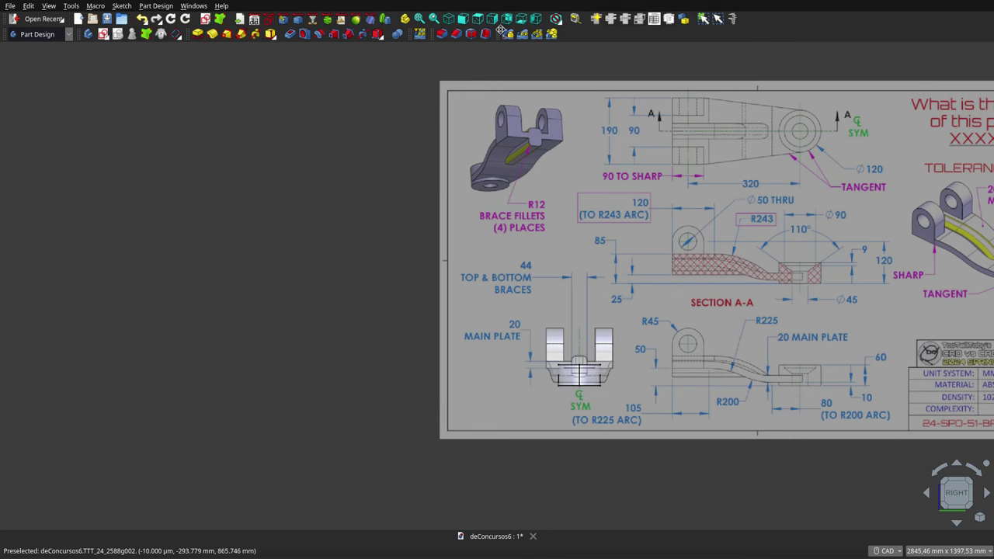
pyautogui.scroll(2, 589, 389)
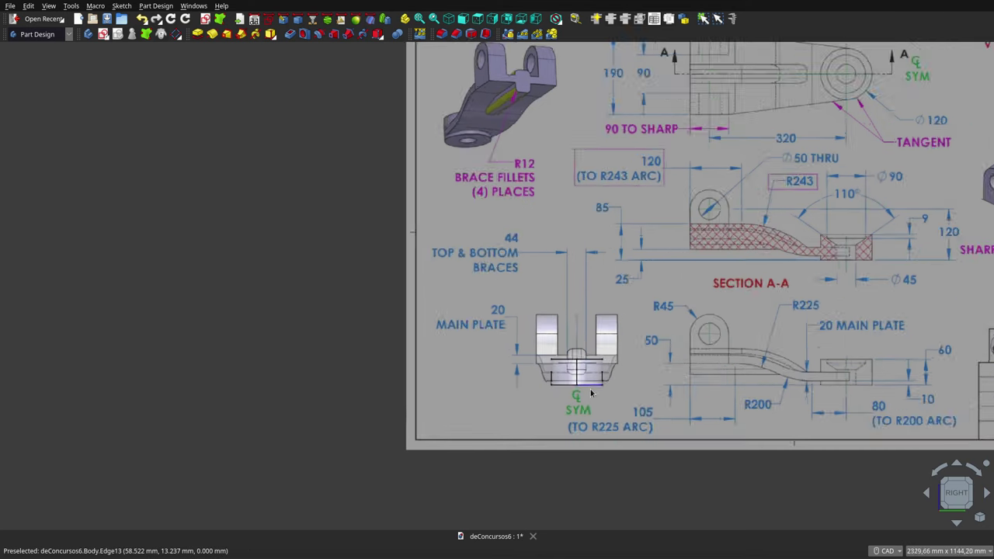
pyautogui.scroll(2, 590, 392)
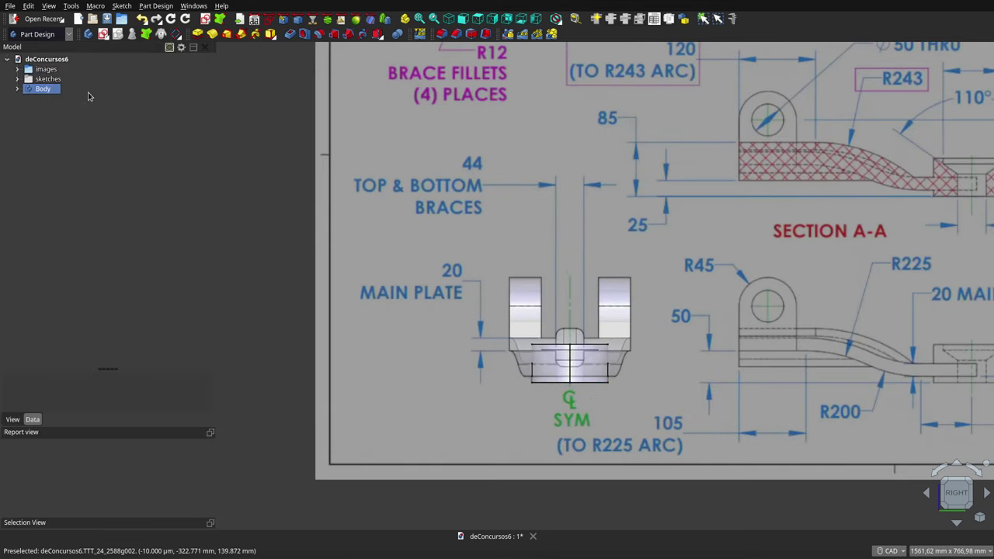
pyautogui.click(43, 88)
pyautogui.press('space')
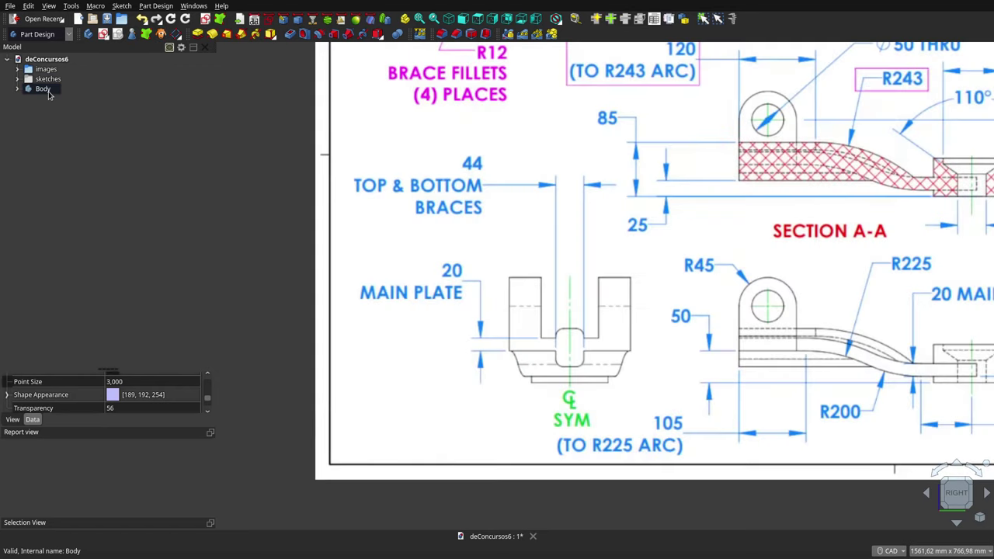
pyautogui.press('space')
pyautogui.press('space')
pyautogui.press('space')
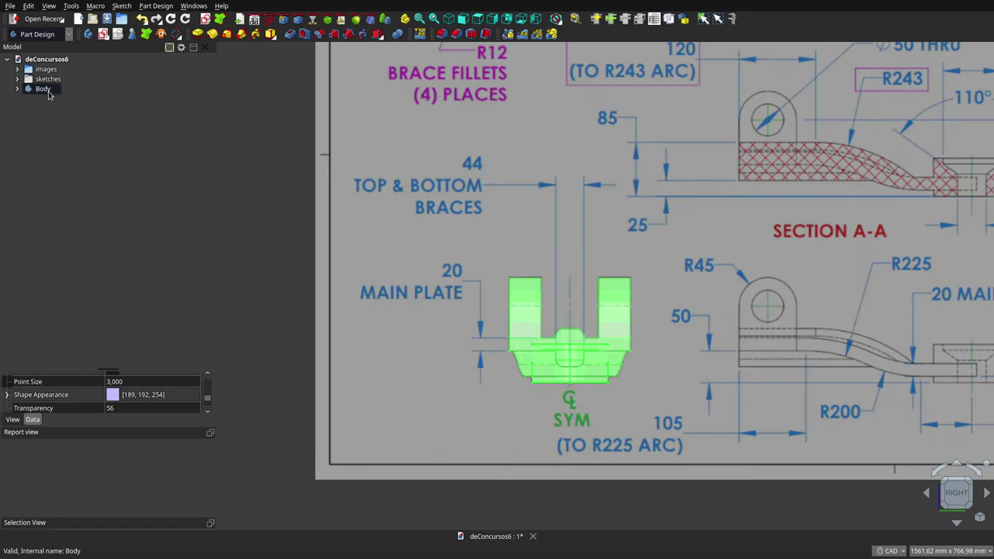
pyautogui.click(537, 239)
# Step: Close the Combo view with Ctrl+0 and check the part from the Left view
pyautogui.hotkey('ctrl', '0')
pyautogui.scroll(-3, 543, 283)
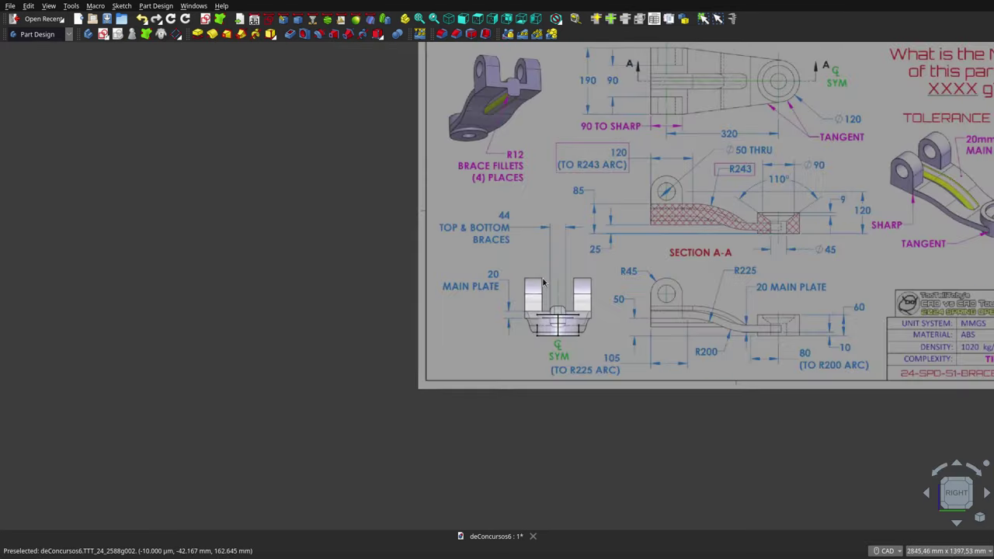
pyautogui.click(535, 23)
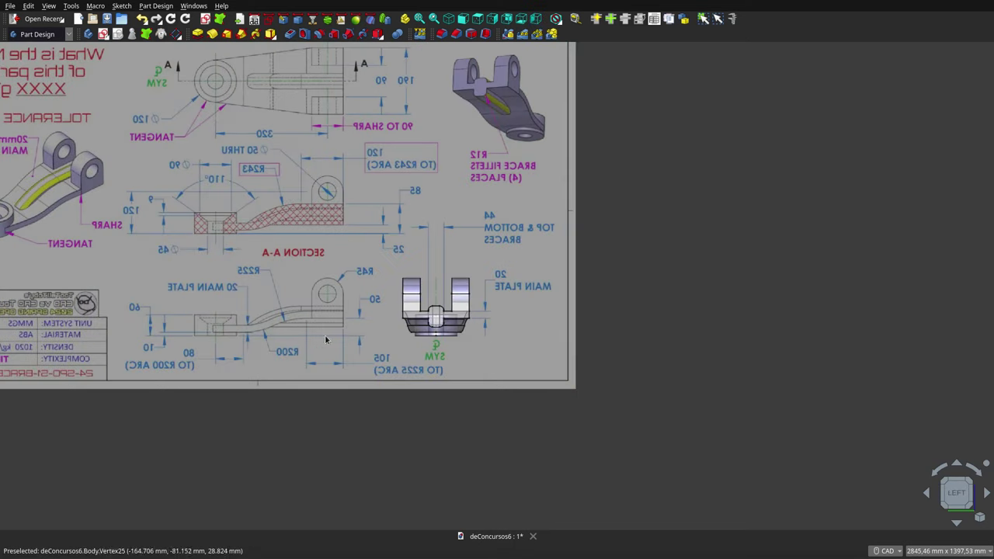
pyautogui.click(28, 88)
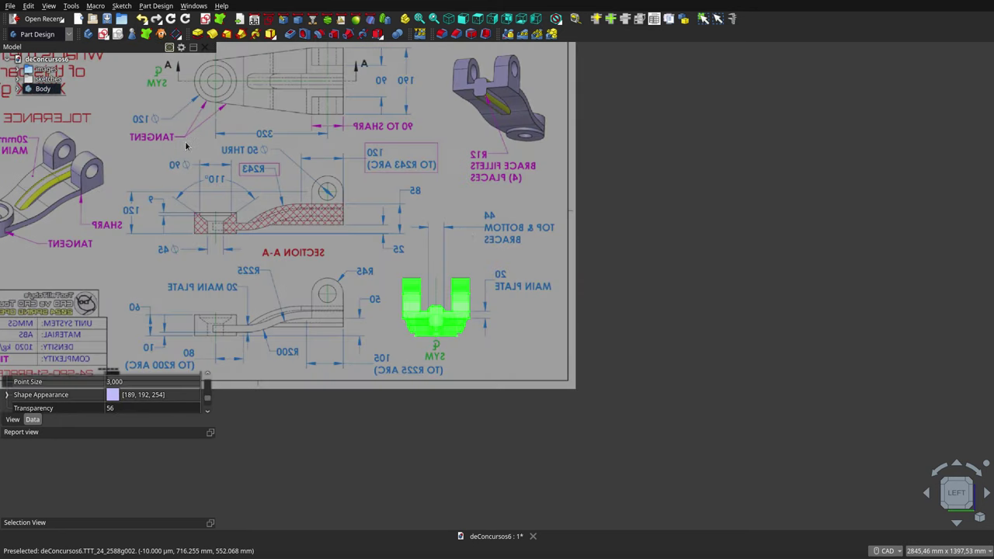
pyautogui.scroll(-3, 470, 235)
pyautogui.scroll(2, 472, 239)
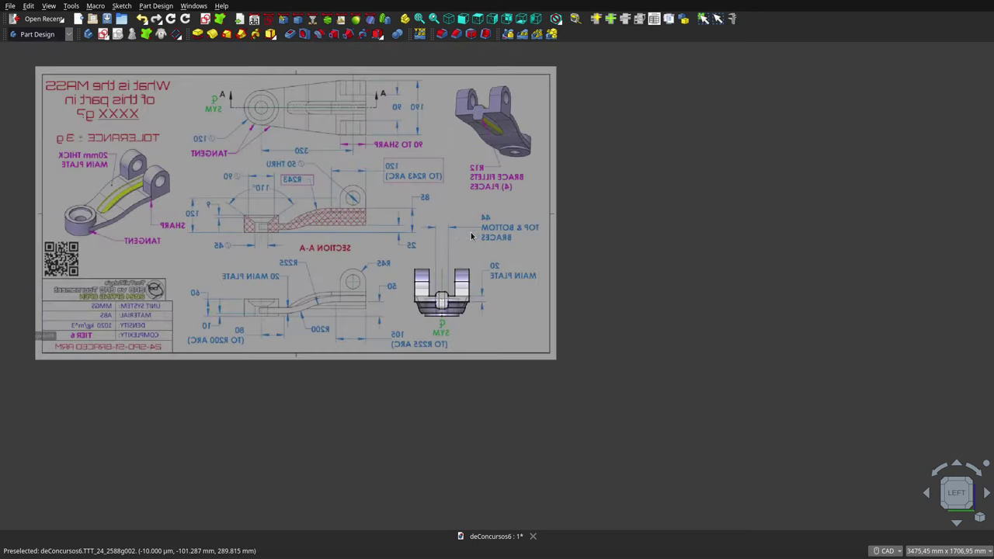
pyautogui.scroll(-1, 474, 245)
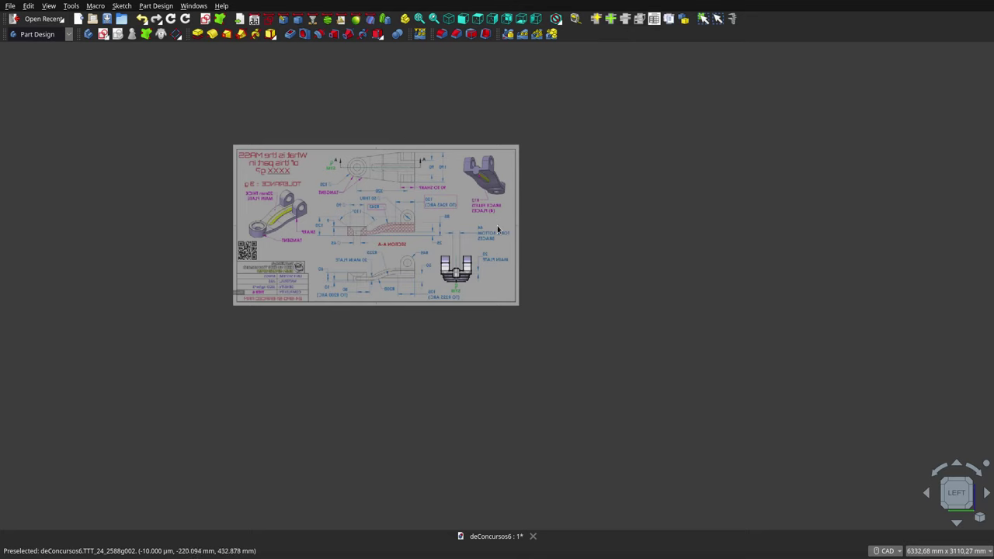
pyautogui.scroll(-2, 574, 287)
pyautogui.scroll(3, 586, 285)
# Step: Orbit around the braced arm among the intersecting drawing planes, deselecting the reference plane
pyautogui.moveTo(586, 285)
pyautogui.mouseDown(button='middle')
pyautogui.moveTo(504, 326)
pyautogui.moveTo(255, 321)
pyautogui.moveTo(283, 353)
pyautogui.mouseUp(button='middle')
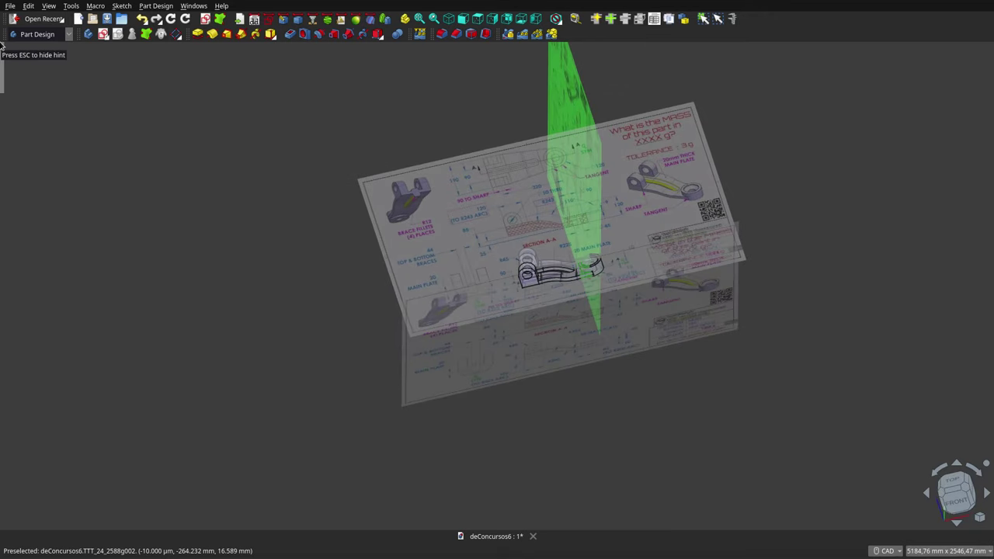
pyautogui.click(459, 139)
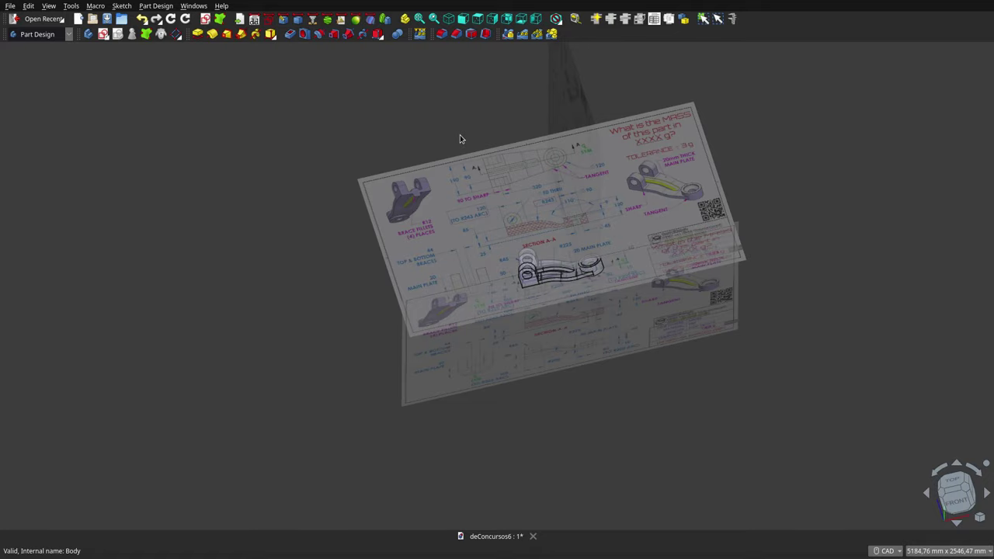
pyautogui.scroll(-3, 530, 253)
pyautogui.scroll(3, 530, 253)
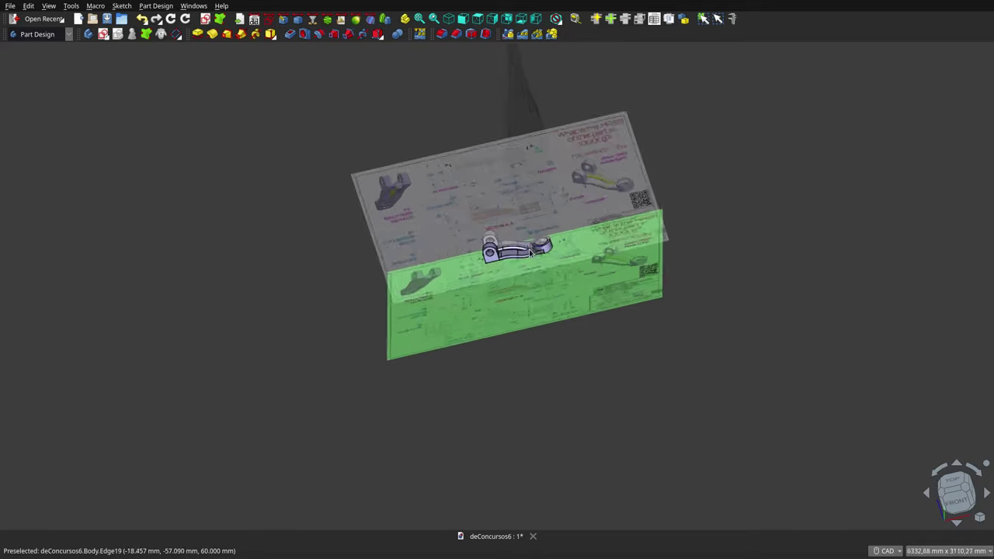
pyautogui.moveTo(531, 252)
pyautogui.mouseDown(button='middle')
pyautogui.moveTo(521, 266)
pyautogui.moveTo(676, 261)
pyautogui.moveTo(555, 383)
pyautogui.moveTo(686, 274)
pyautogui.moveTo(654, 172)
pyautogui.moveTo(632, 207)
pyautogui.mouseUp(button='middle')
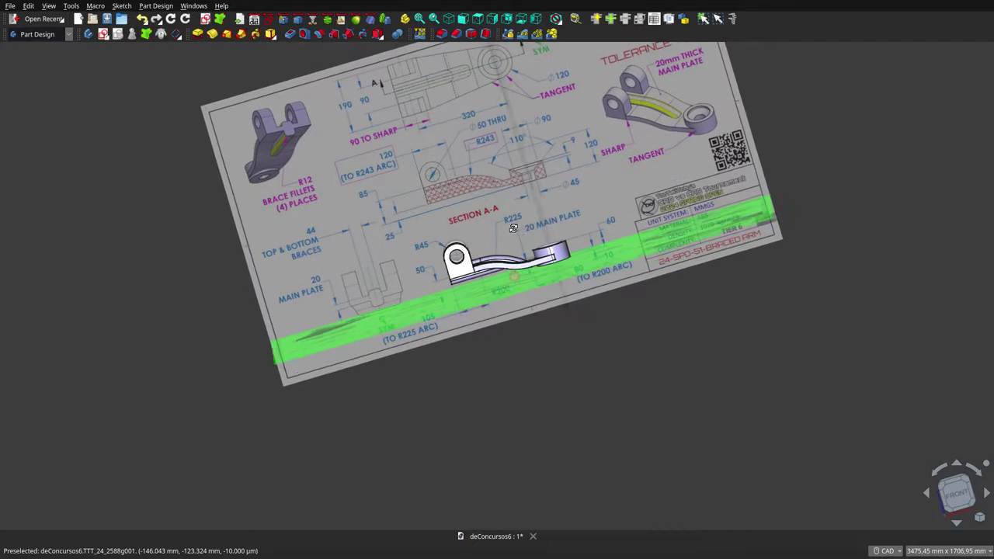
# Step: Compare the part's Front, Top and Right profiles with the drawing, ending at an oblique angle
pyautogui.click(463, 19)
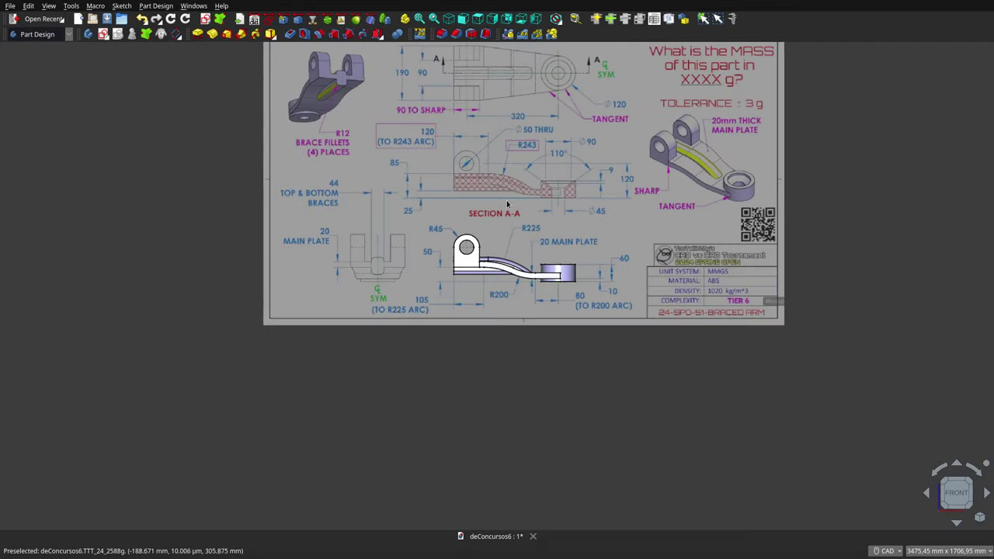
pyautogui.moveTo(517, 226)
pyautogui.mouseDown(button='middle')
pyautogui.moveTo(483, 379)
pyautogui.moveTo(511, 388)
pyautogui.mouseUp(button='middle')
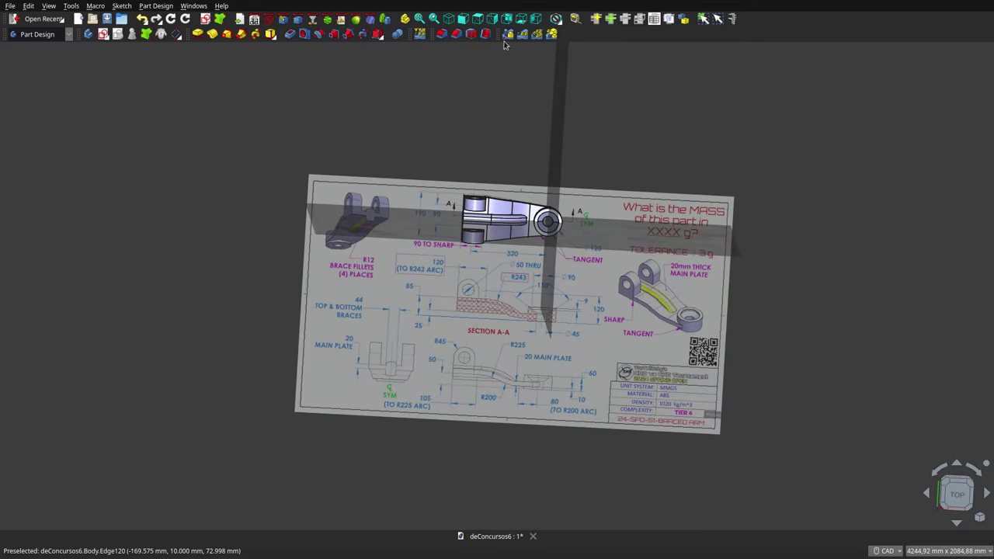
pyautogui.click(479, 20)
pyautogui.scroll(5, 500, 233)
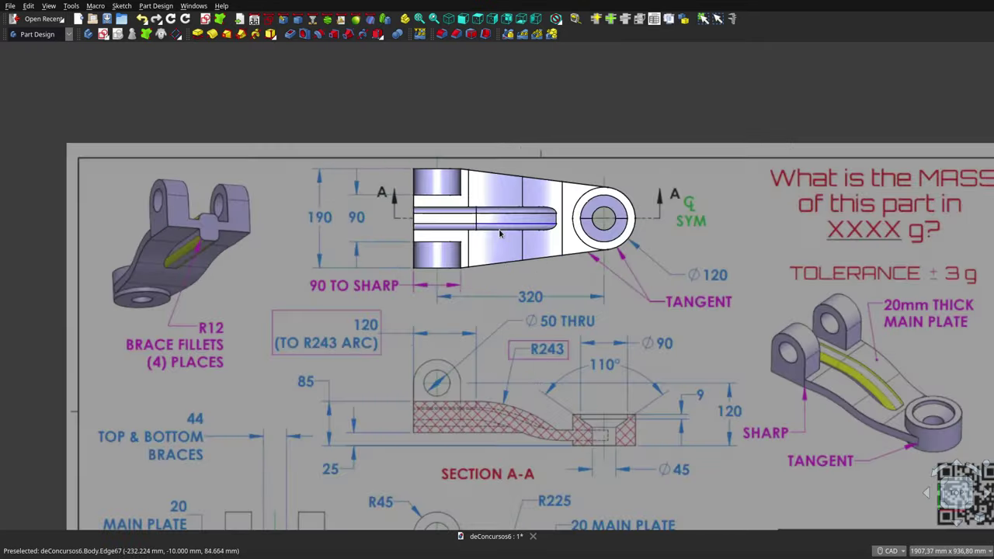
pyautogui.scroll(2, 499, 233)
pyautogui.scroll(-5, 499, 233)
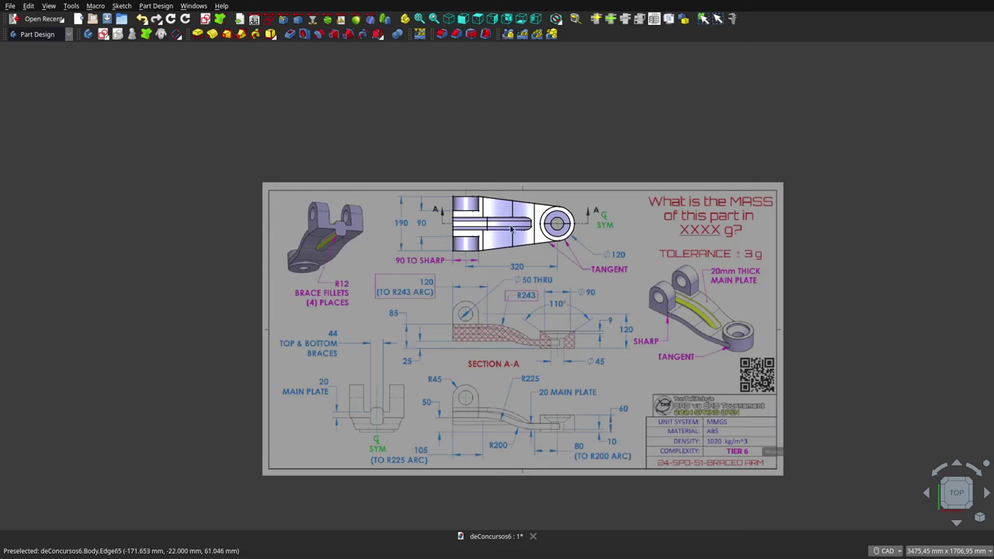
pyautogui.click(492, 19)
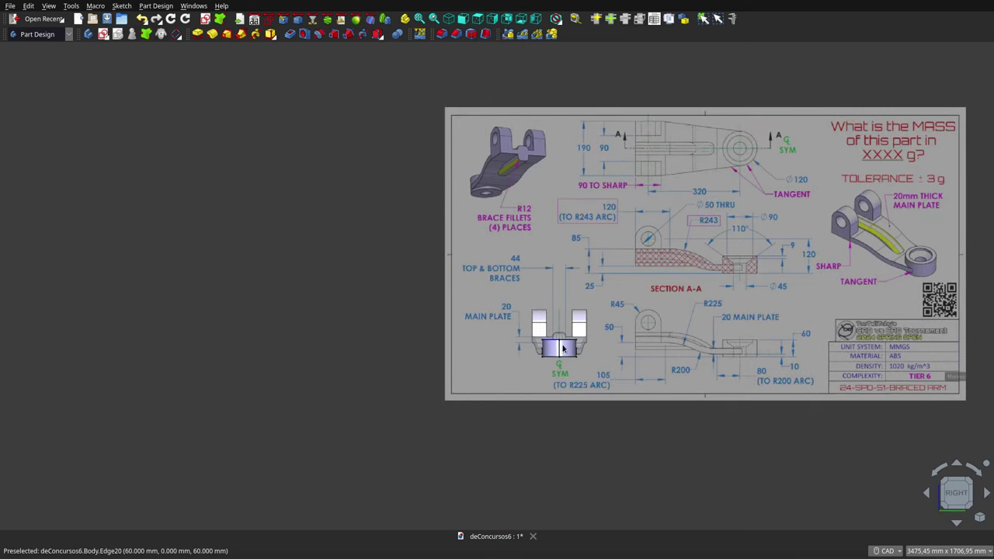
pyautogui.scroll(5, 562, 344)
pyautogui.scroll(2, 562, 343)
pyautogui.scroll(-6, 562, 343)
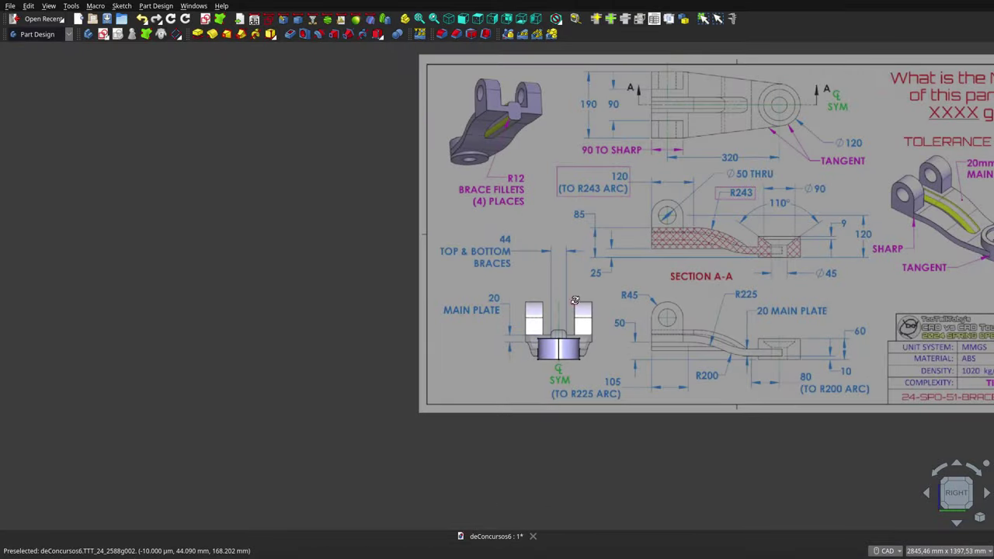
pyautogui.moveTo(562, 343)
pyautogui.mouseDown(button='middle')
pyautogui.moveTo(506, 316)
pyautogui.moveTo(645, 340)
pyautogui.moveTo(604, 270)
pyautogui.mouseUp(button='middle')
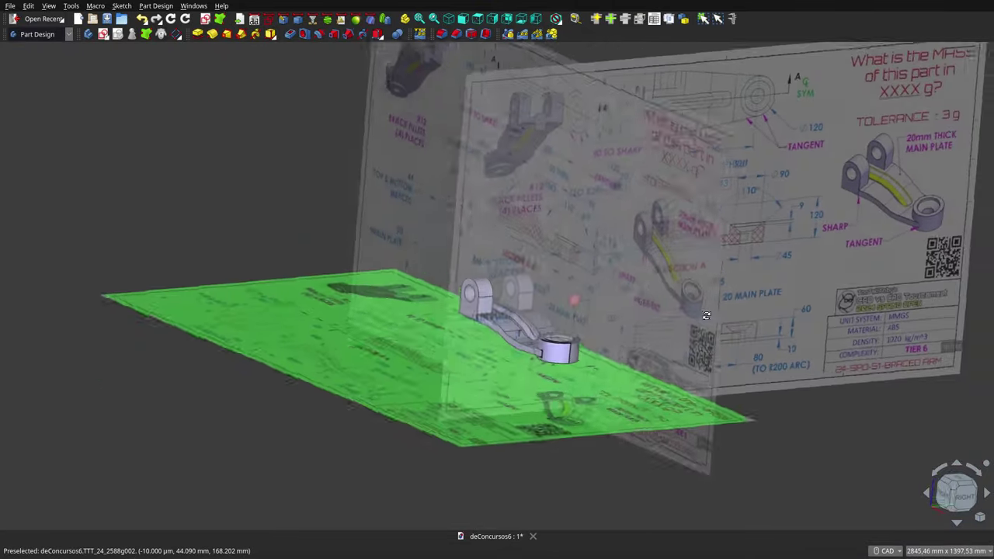
# Step: Orbit closely around the round end, then align the part with the front elevation's R225 and R200 curves
pyautogui.scroll(-2, 604, 270)
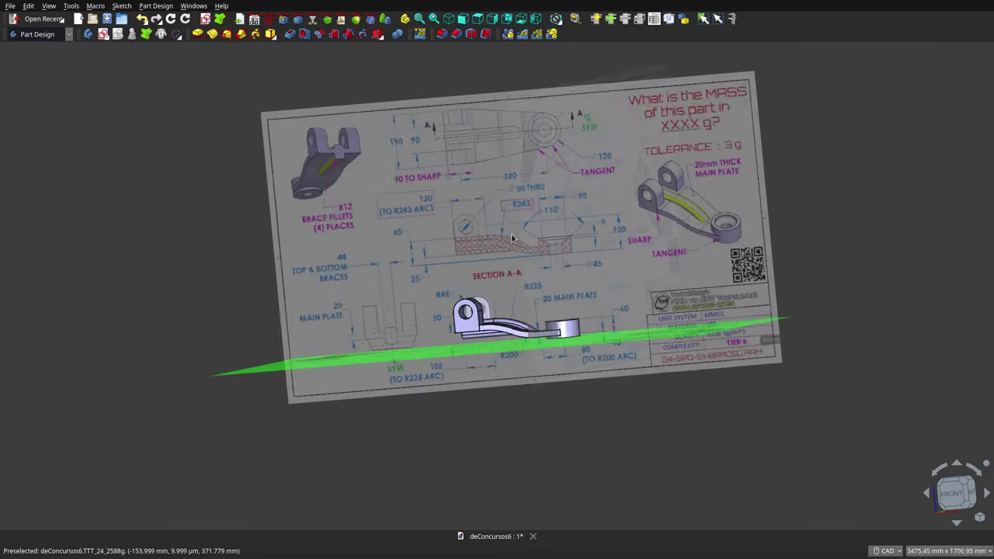
pyautogui.scroll(-2, 511, 238)
pyautogui.moveTo(513, 239)
pyautogui.mouseDown(button='middle')
pyautogui.moveTo(495, 277)
pyautogui.moveTo(622, 289)
pyautogui.moveTo(587, 232)
pyautogui.moveTo(596, 265)
pyautogui.moveTo(443, 359)
pyautogui.moveTo(406, 412)
pyautogui.moveTo(440, 431)
pyautogui.mouseUp(button='middle')
pyautogui.scroll(5, 565, 224)
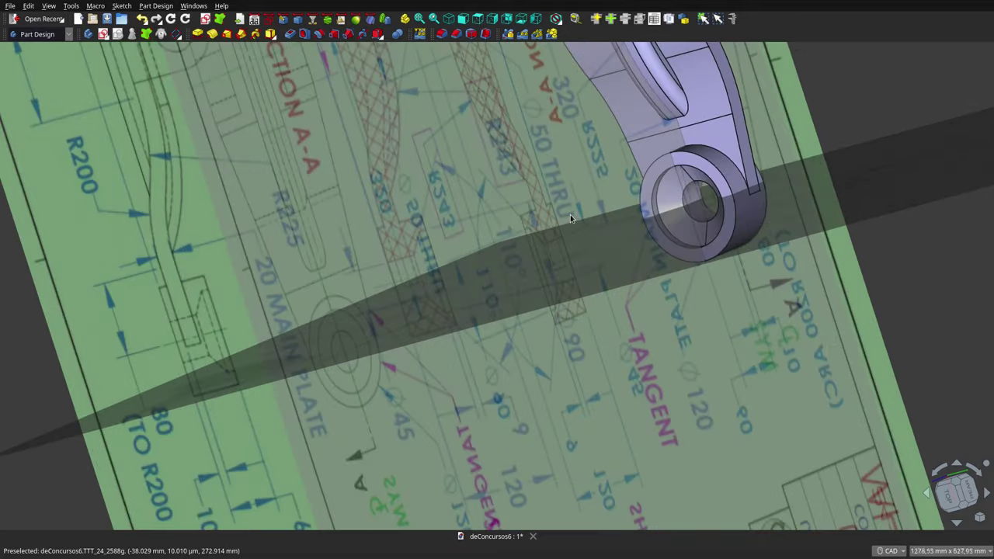
pyautogui.moveTo(570, 215)
pyautogui.mouseDown(button='middle')
pyautogui.moveTo(698, 203)
pyautogui.moveTo(719, 110)
pyautogui.moveTo(670, 158)
pyautogui.mouseUp(button='middle')
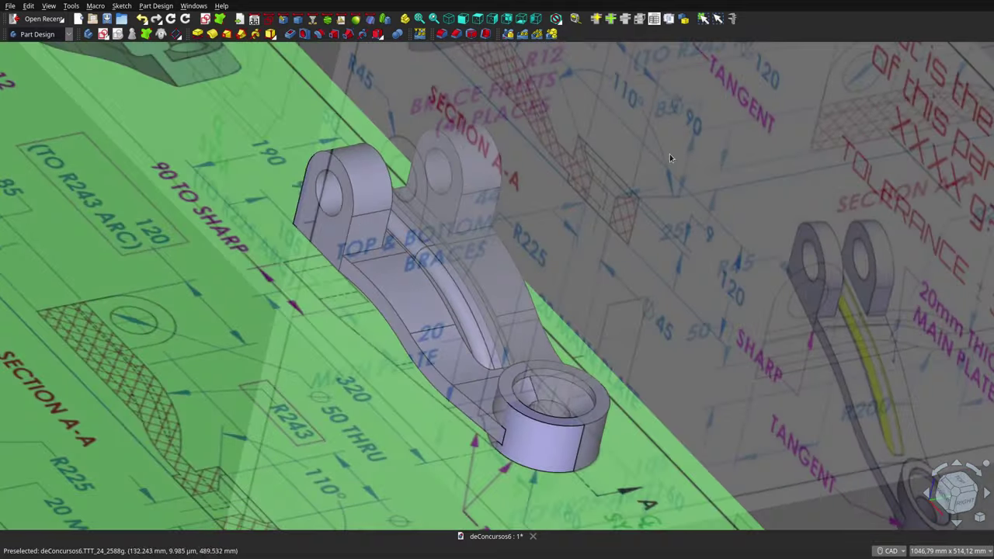
pyautogui.moveTo(495, 336)
pyautogui.mouseDown(button='middle')
pyautogui.moveTo(623, 218)
pyautogui.moveTo(616, 259)
pyautogui.mouseUp(button='middle')
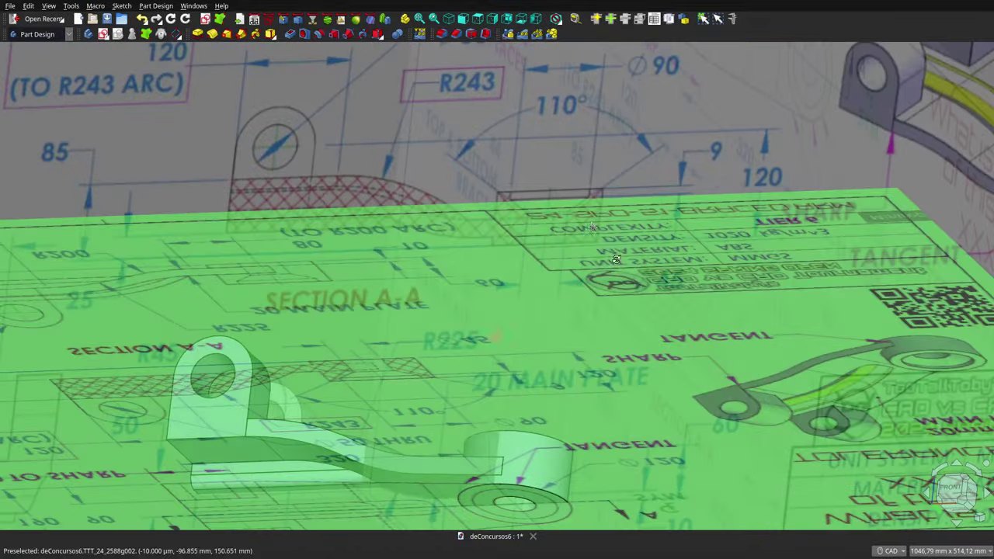
pyautogui.click(462, 20)
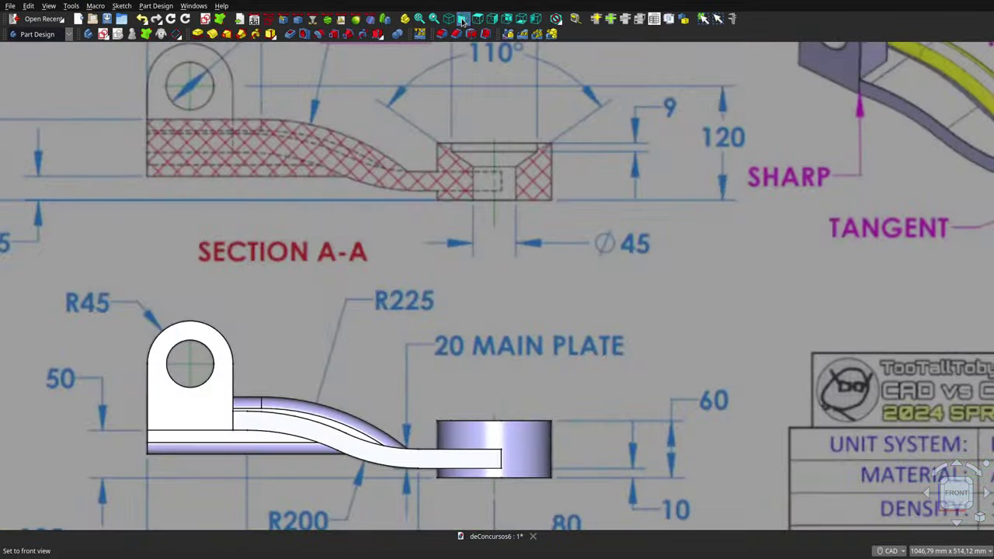
pyautogui.scroll(-3, 588, 315)
pyautogui.scroll(1, 545, 409)
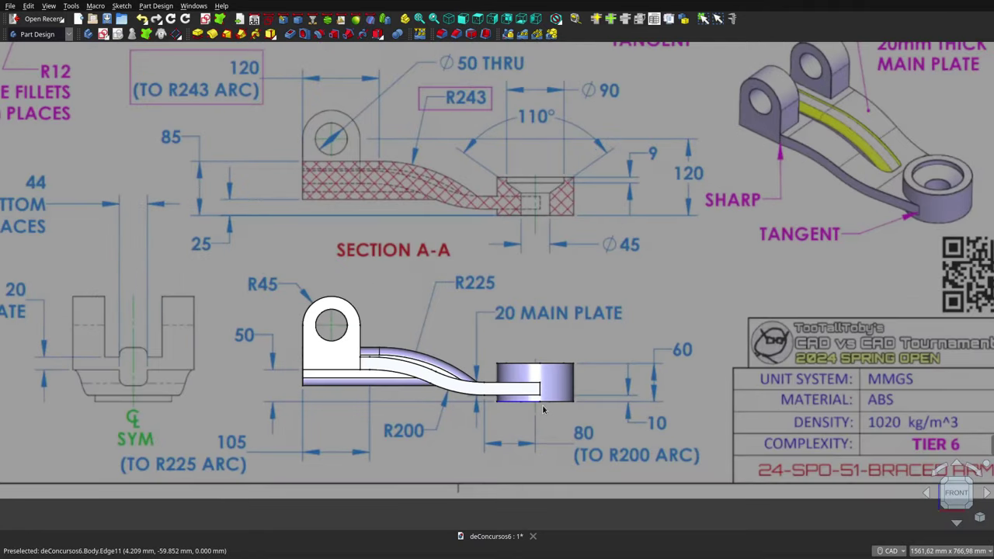
# Step: Show the braced arm alone in isometric view (0), with the drawings hidden, and zoom in
pyautogui.press('0')
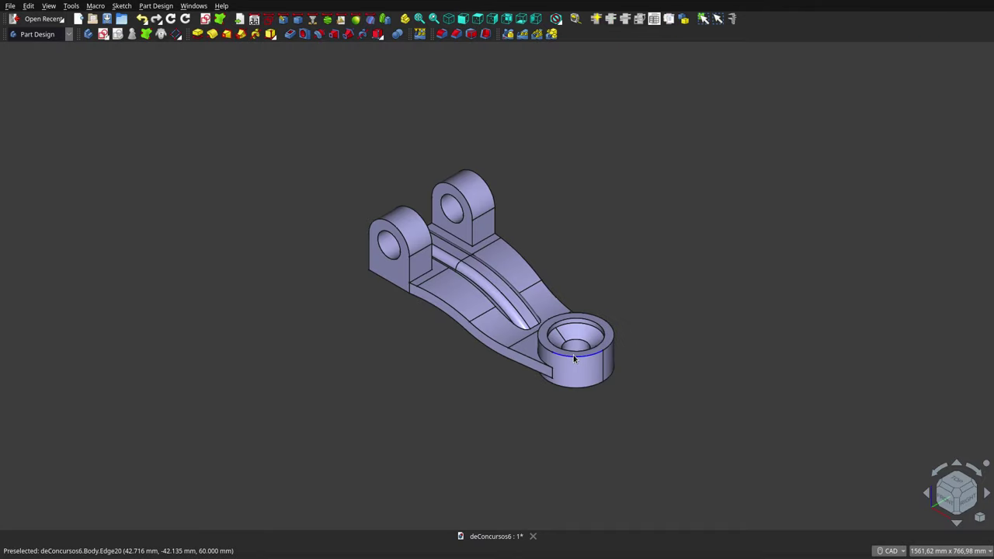
pyautogui.scroll(1, 573, 355)
pyautogui.scroll(1, 576, 358)
pyautogui.scroll(-2, 580, 359)
pyautogui.scroll(1, 581, 348)
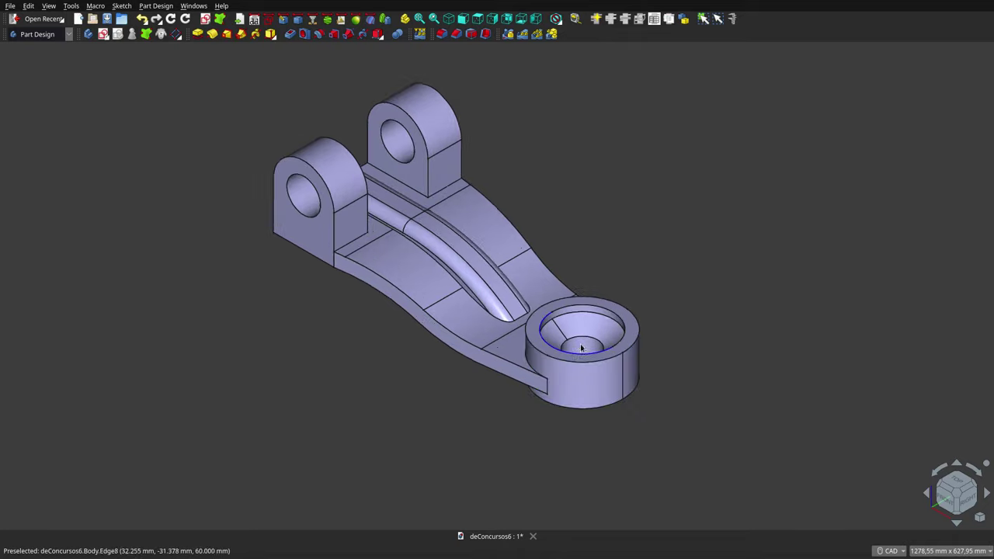